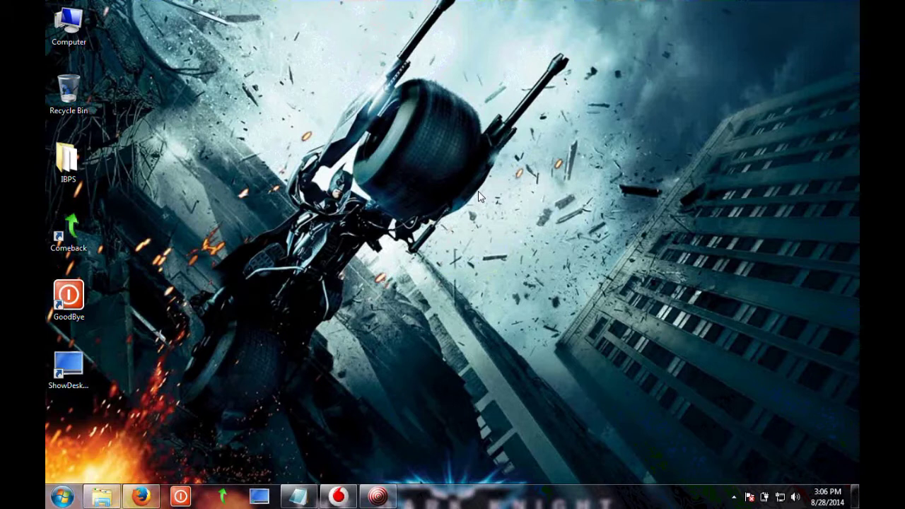
Step: Launch Notepad from the Run dialog, then close it
key("super+r")
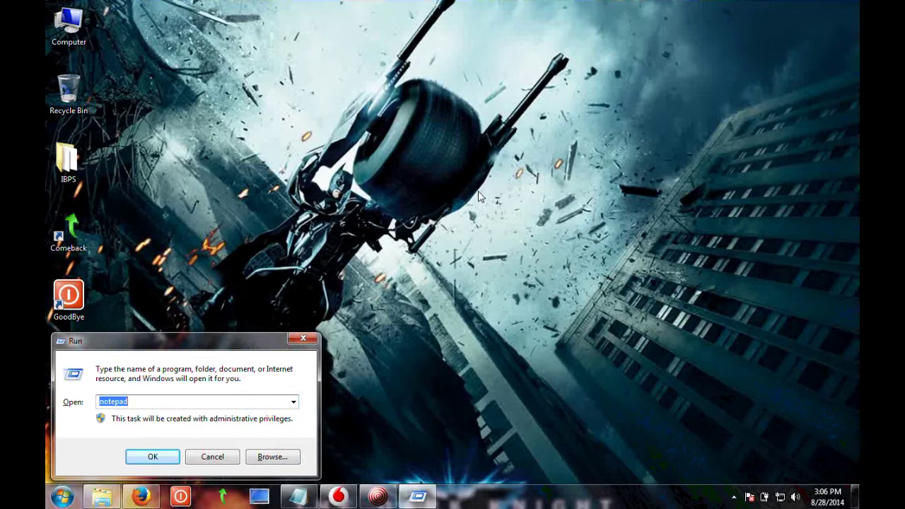
type("NOTEPAD")
key("Return")
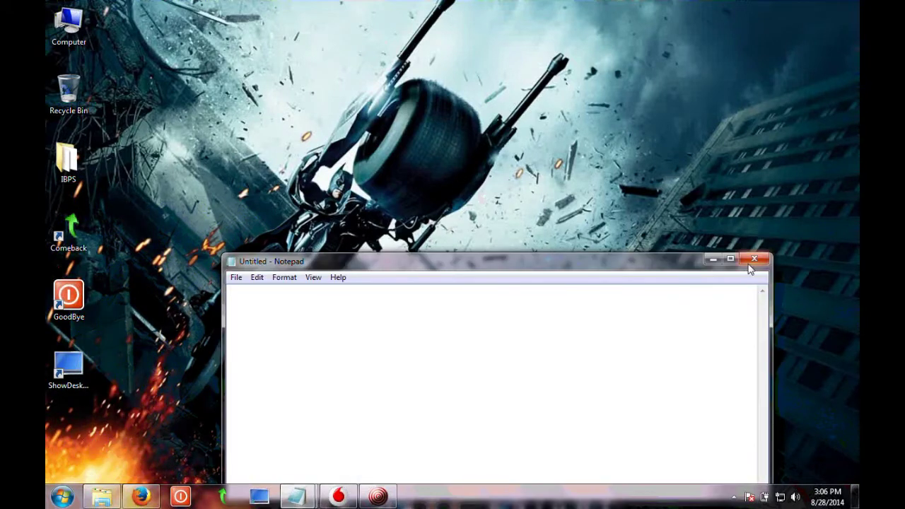
left_click(749, 265)
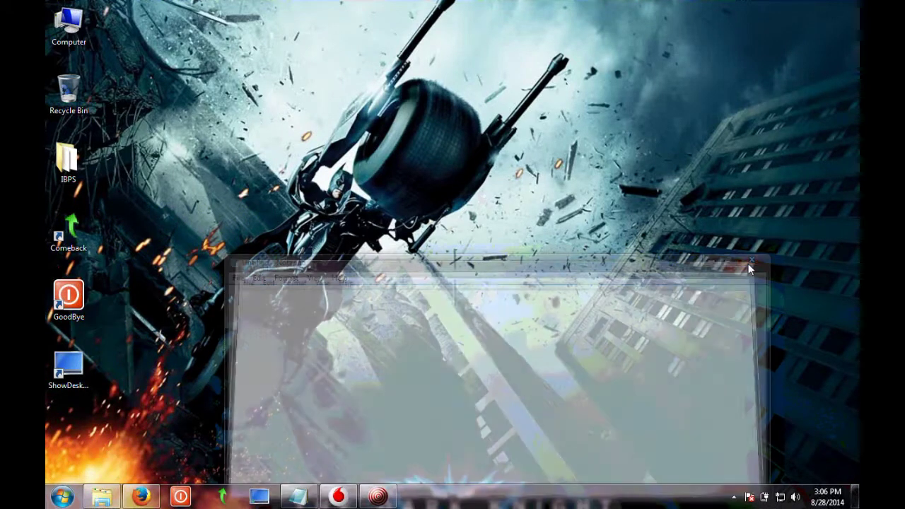
Step: Launch Registry Editor via Run with REGEDIT, then close it
key("super+r")
type("REGEDIT")
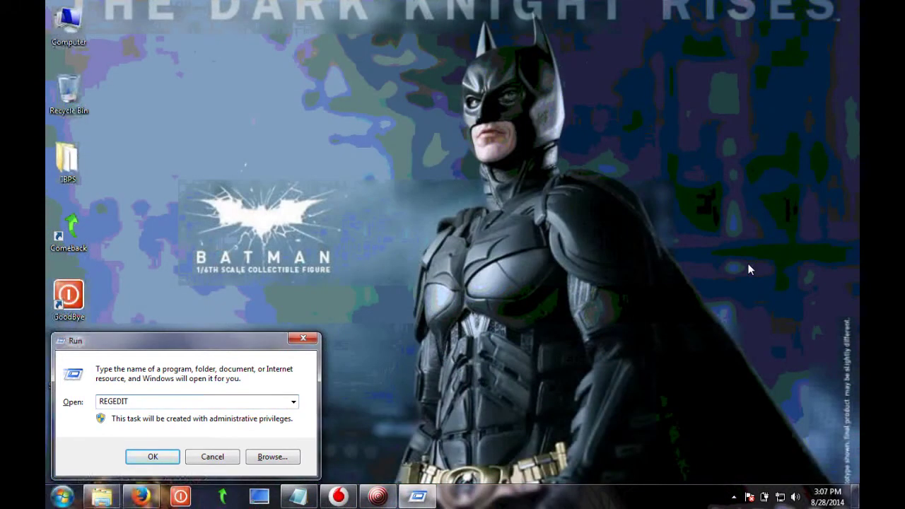
key("Return")
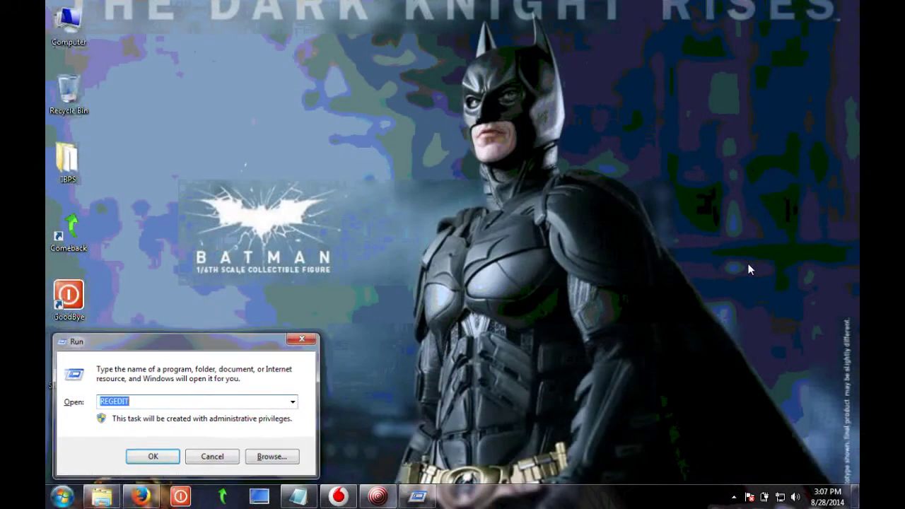
key("alt+space")
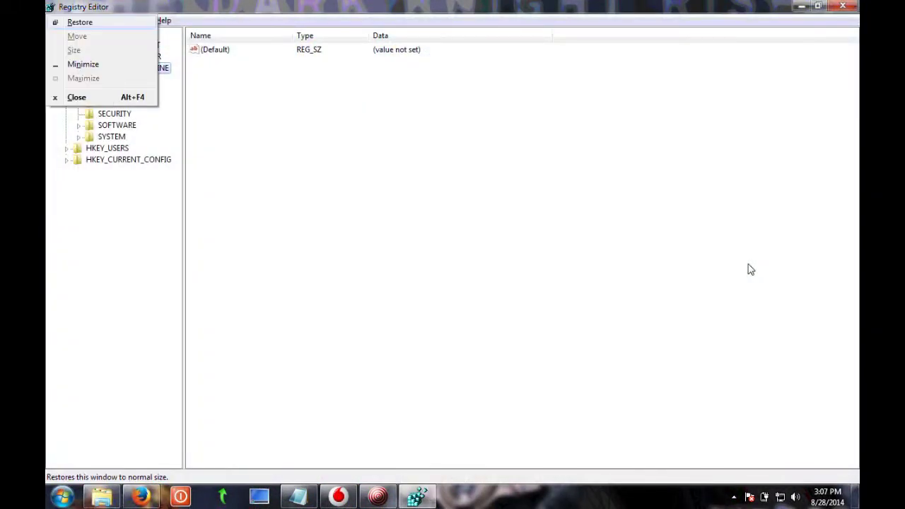
key("c")
Step: Launch Local Group Policy Editor via Run with GPEDIT.MSC, then close it
key("super+r")
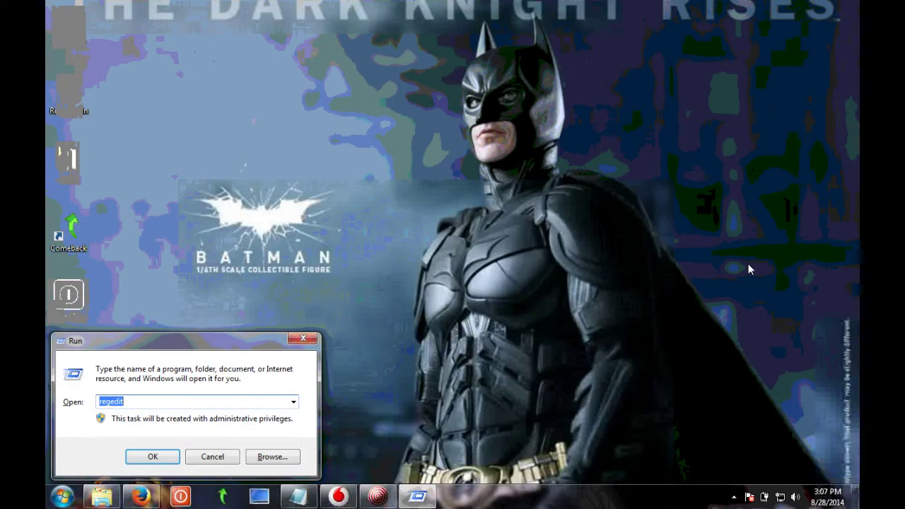
type("GPEDIT.M")
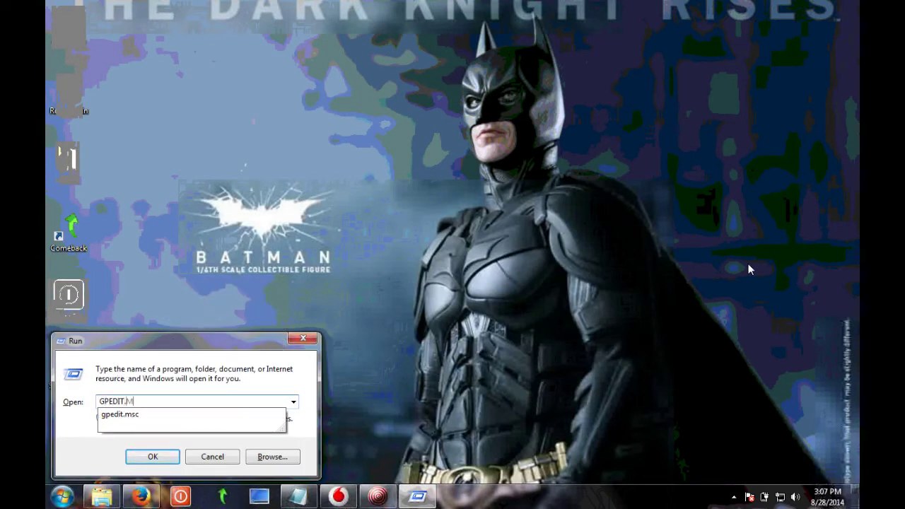
type("SC")
key("Return")
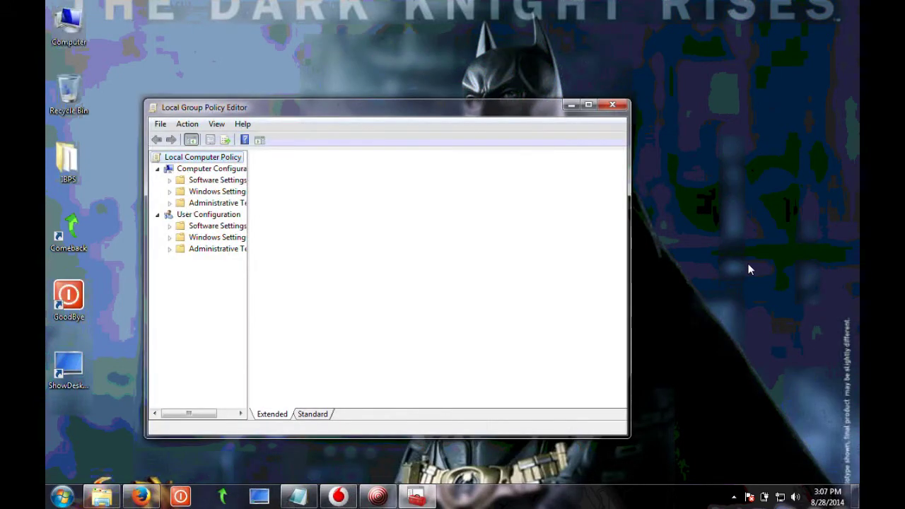
left_click(614, 106)
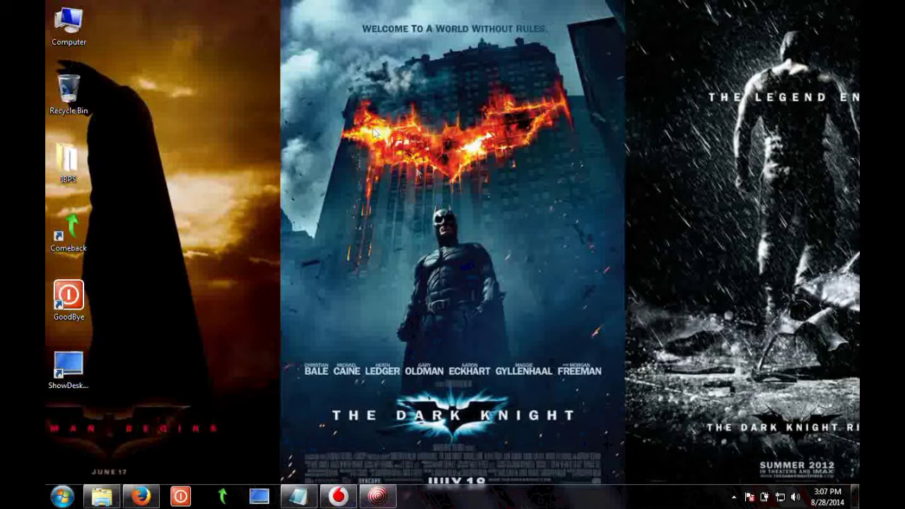
right_click(296, 205)
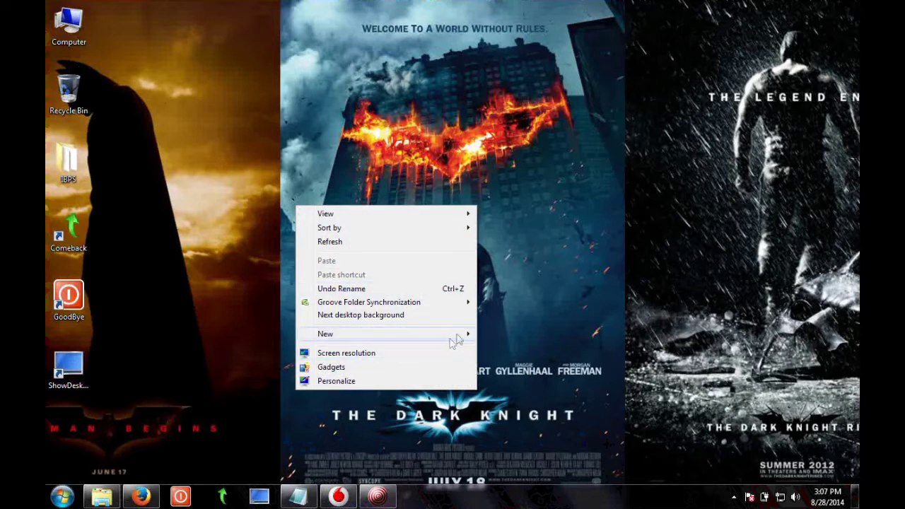
mouse_move(325, 333)
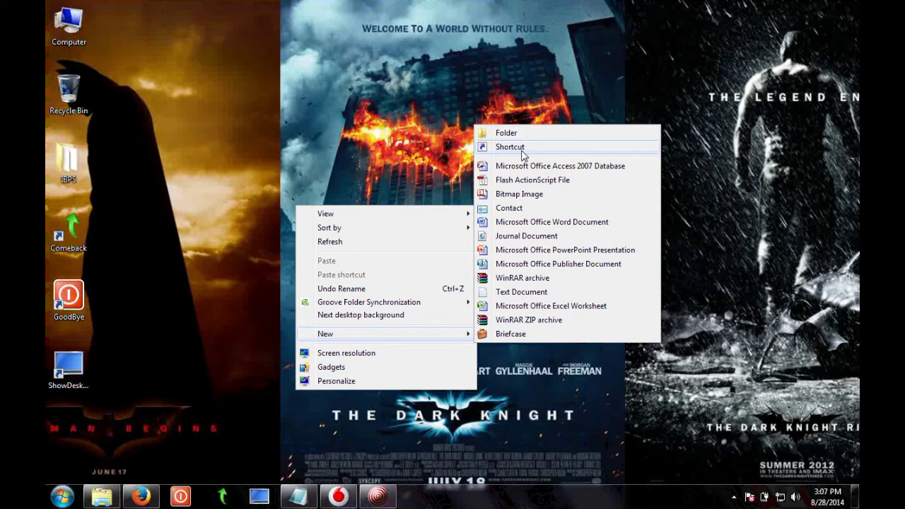
Step: Start a new desktop shortcut and browse into Local Disk (C:)
left_click(521, 147)
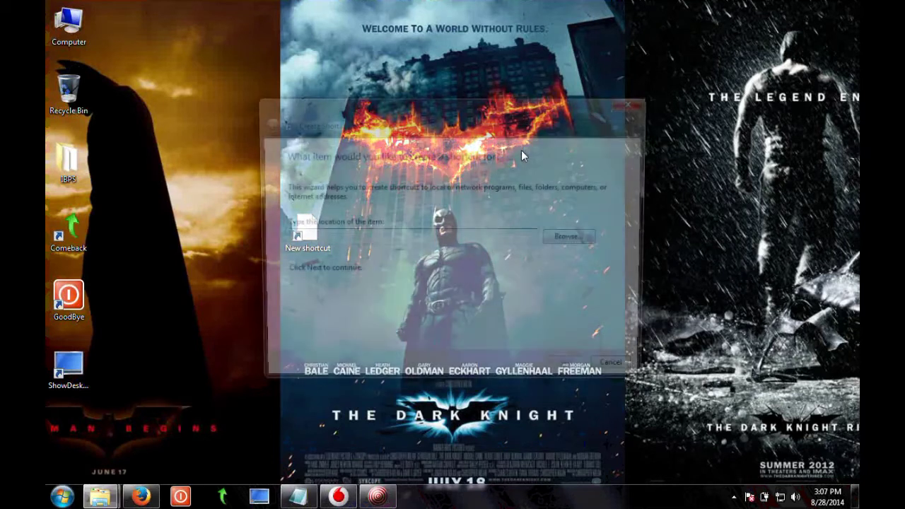
left_click_drag(439, 103, 487, 56)
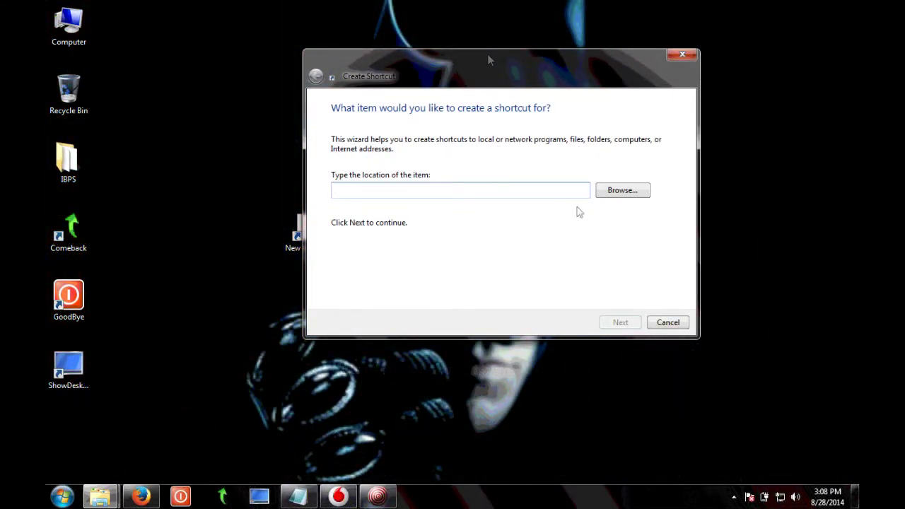
left_click(625, 196)
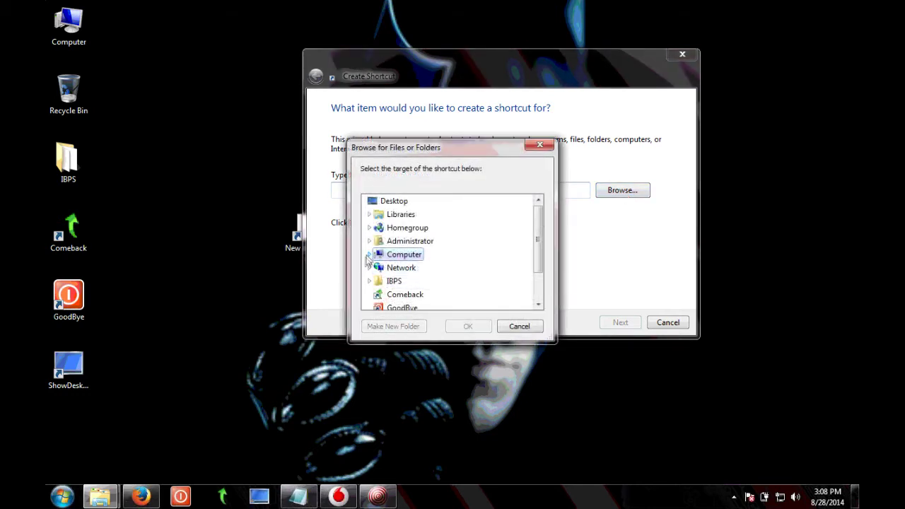
left_click(369, 255)
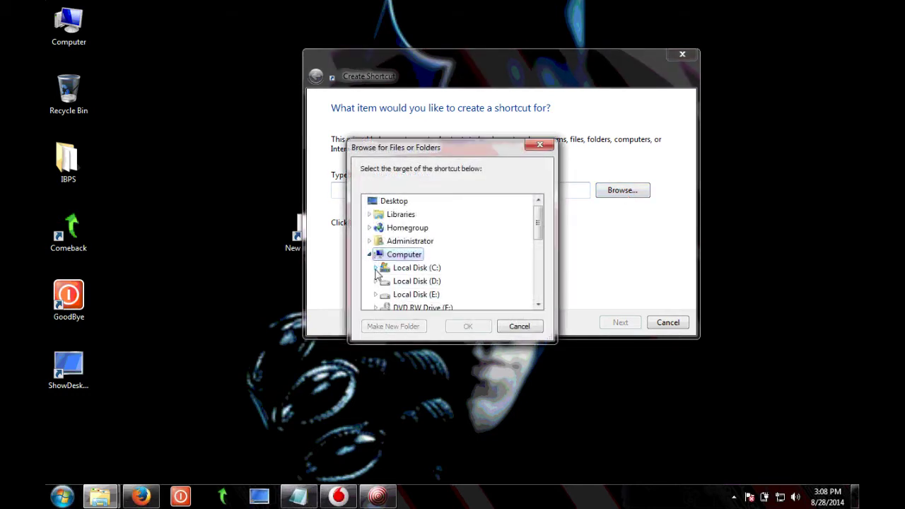
left_click(376, 268)
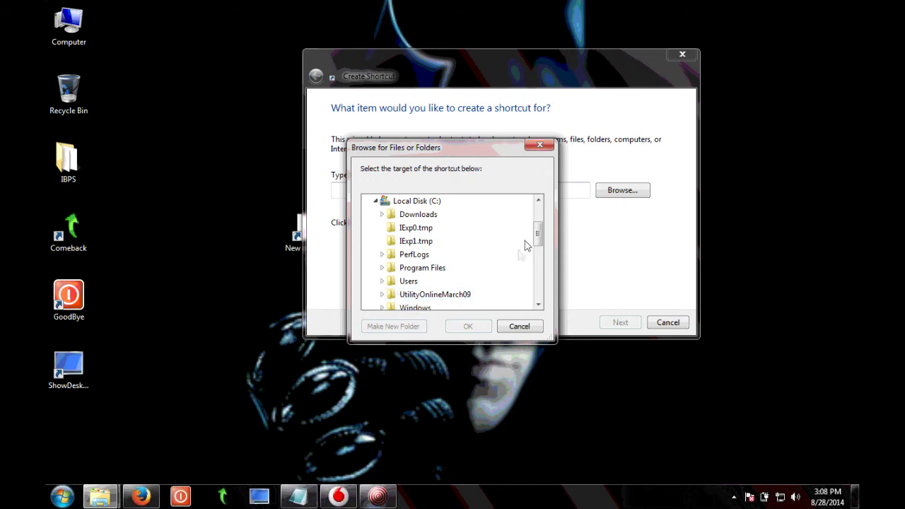
mouse_move(539, 233)
left_mouse_down()
mouse_move(540, 256)
mouse_move(539, 234)
left_mouse_up()
scroll(539, 234, "down", 1)
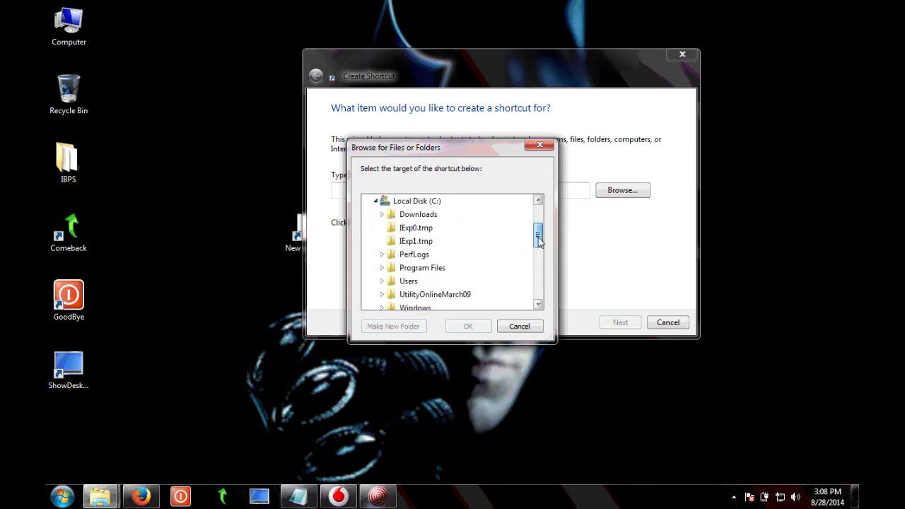
Step: Set the shortcut target to C:\Program Files\Mozilla Firefox\firefox.exe and continue
left_click(382, 269)
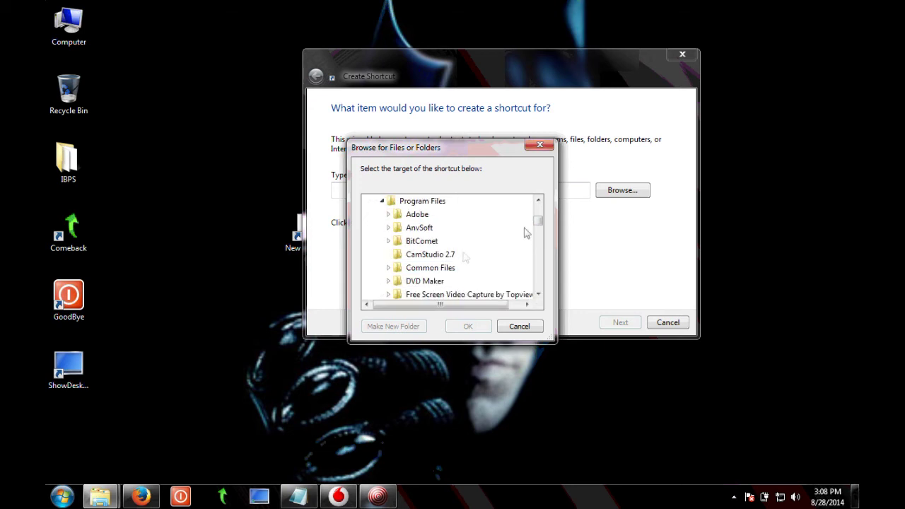
left_click_drag(539, 224, 539, 244)
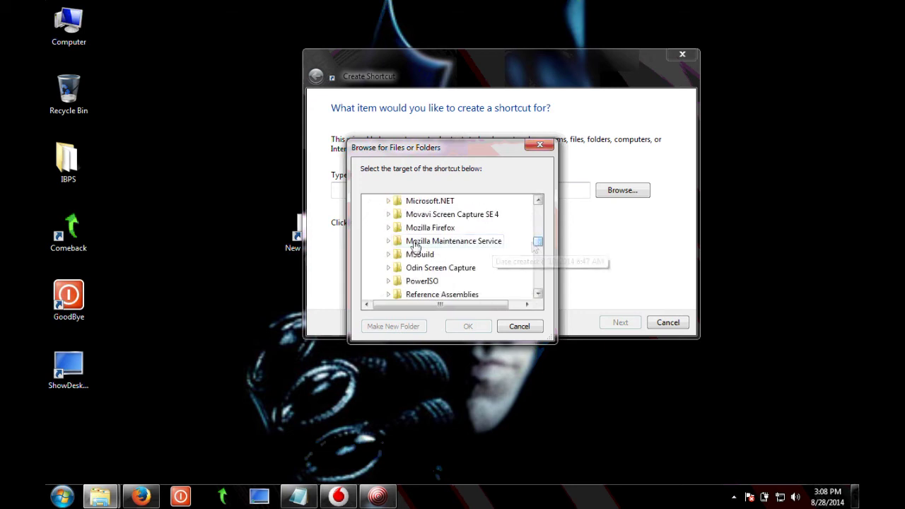
left_click(389, 228)
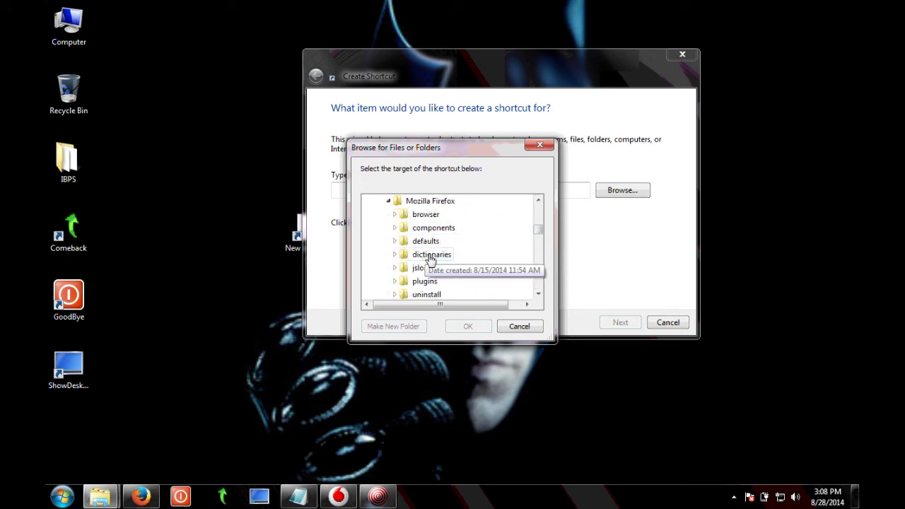
mouse_move(538, 230)
left_mouse_down()
mouse_move(540, 247)
mouse_move(538, 238)
left_mouse_up()
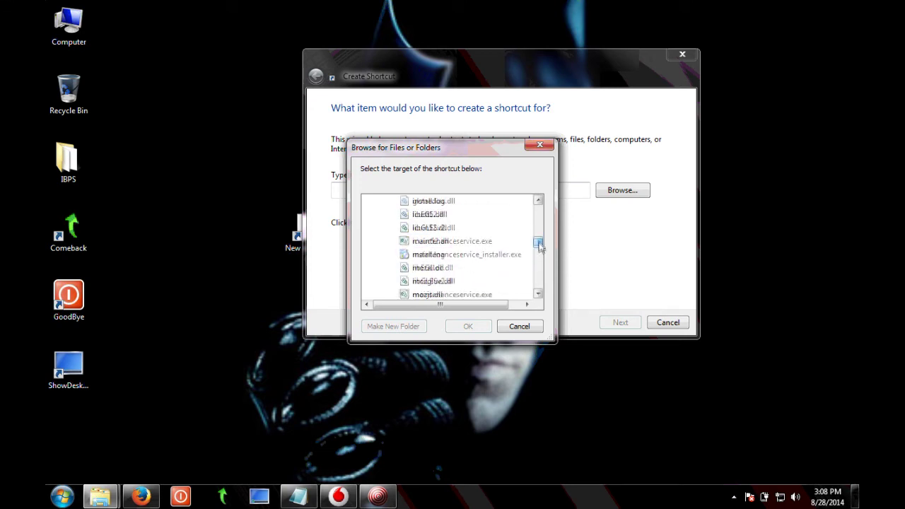
left_click(432, 233)
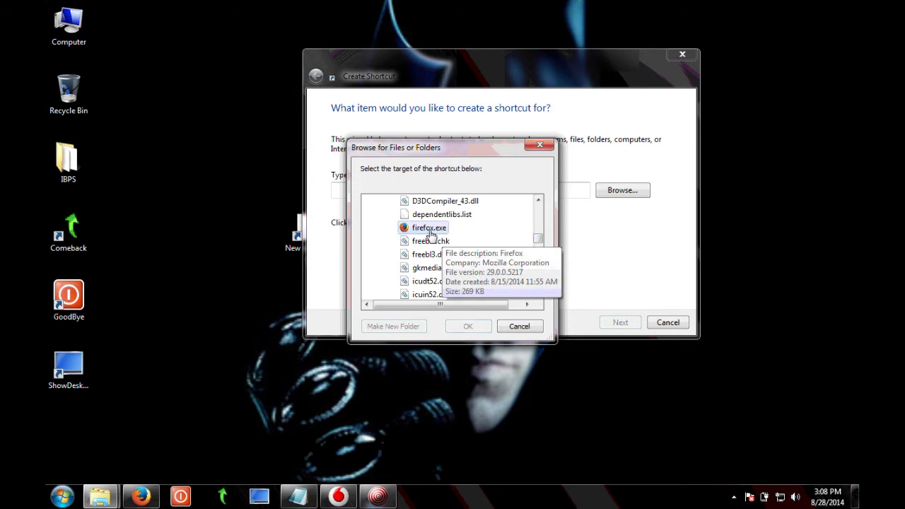
left_click(467, 324)
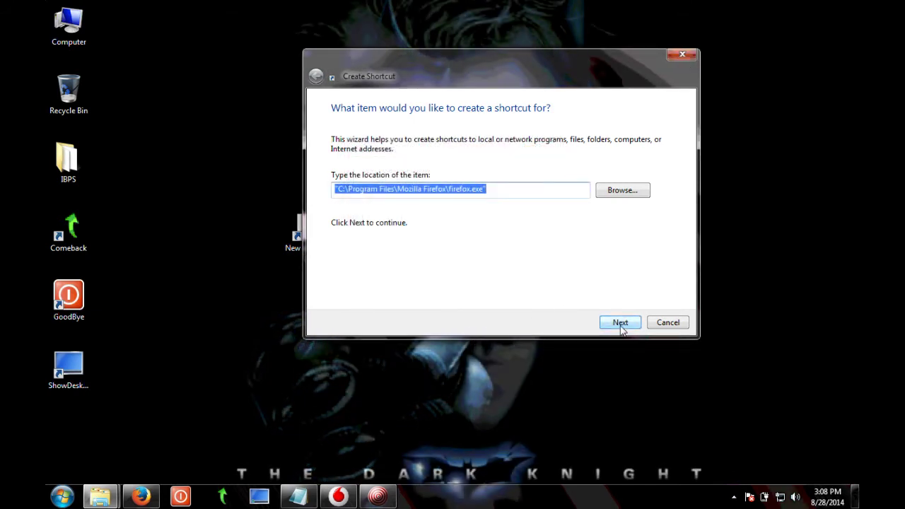
left_click(619, 324)
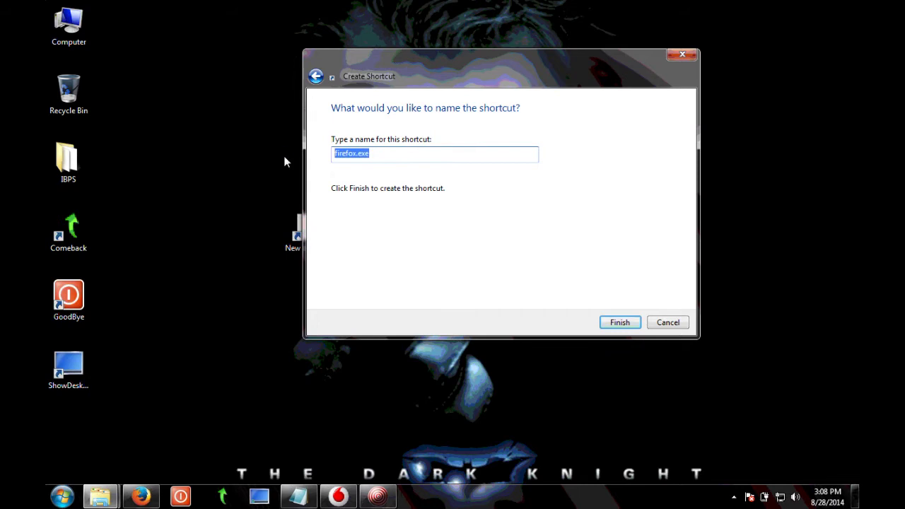
Step: Replace the suggested name 'firefox.exe' with 'FF' and finish the shortcut
type("s")
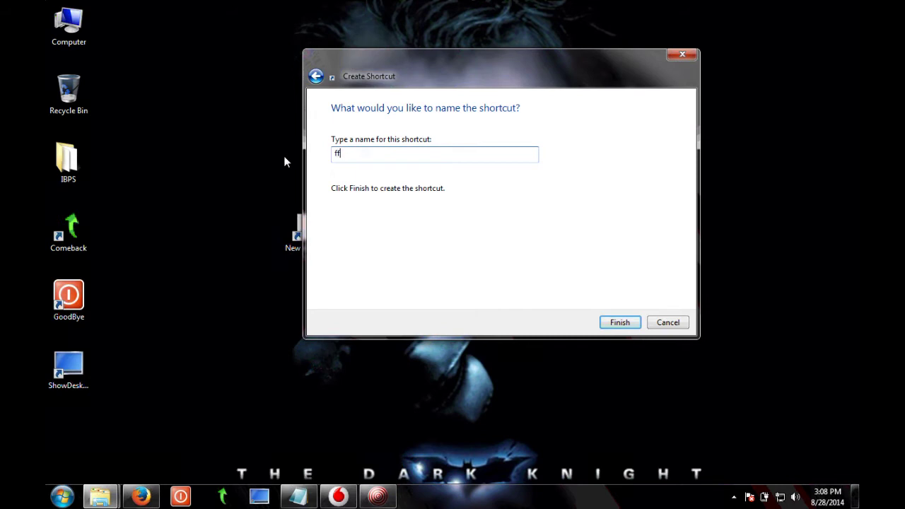
key("BackSpace")
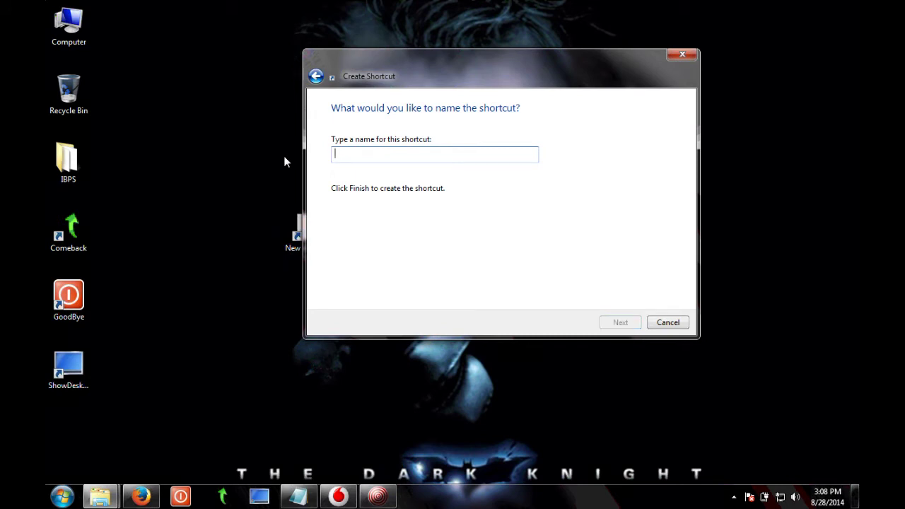
type("FF")
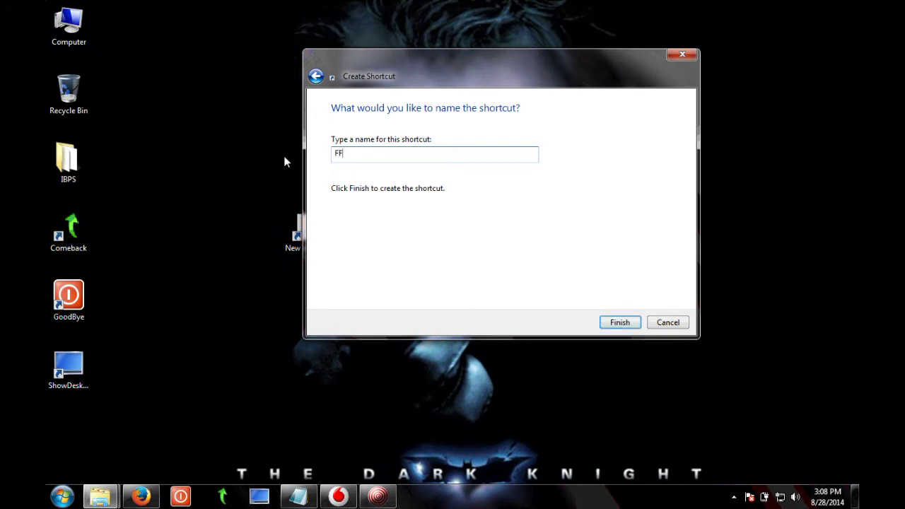
left_click(627, 326)
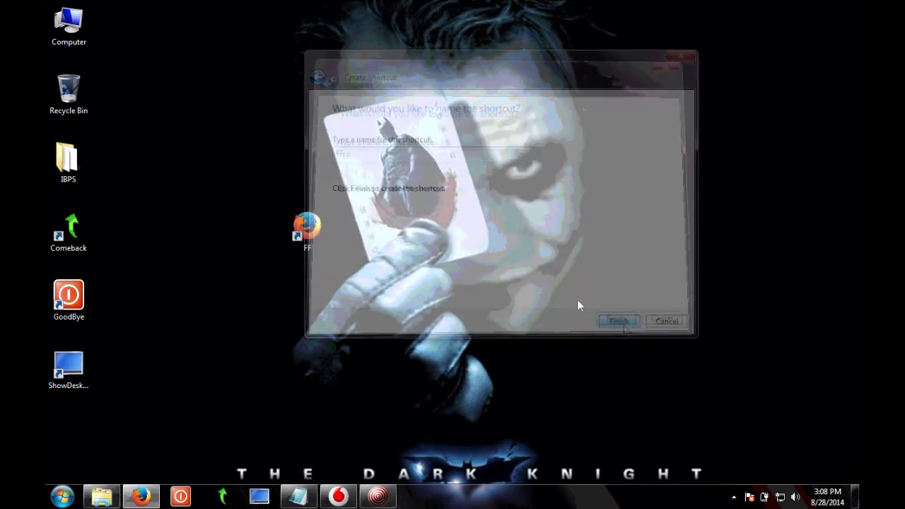
Step: Move the FF shortcut from the desktop into C:\Windows and close the folder
mouse_move(254, 180)
left_mouse_down()
mouse_move(392, 311)
mouse_move(374, 292)
left_mouse_up()
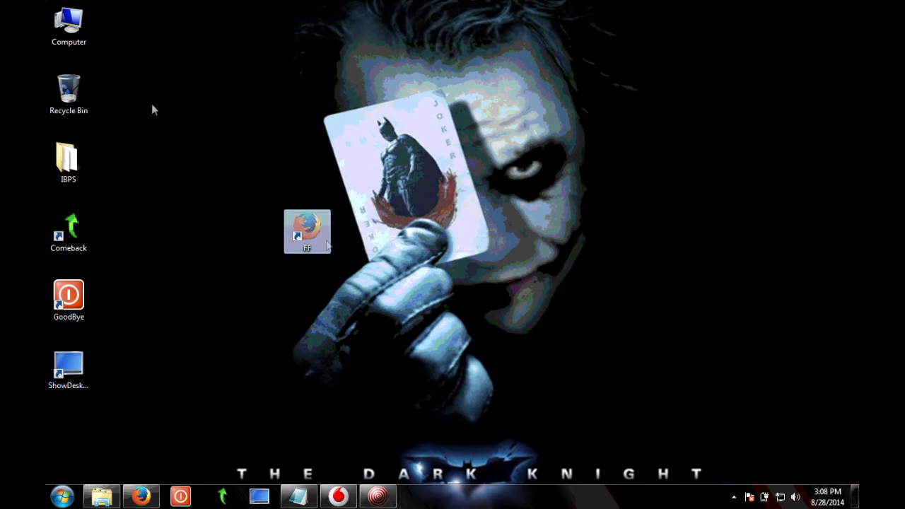
double_click(69, 25)
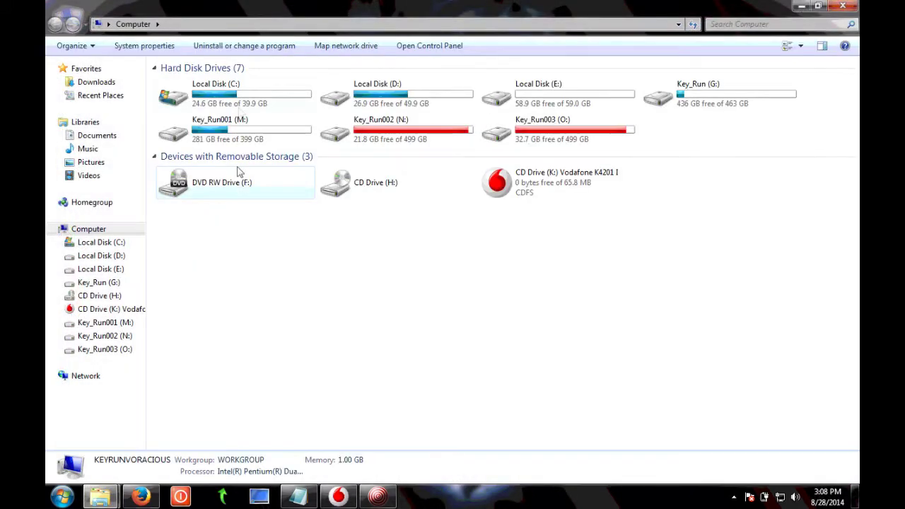
double_click(227, 99)
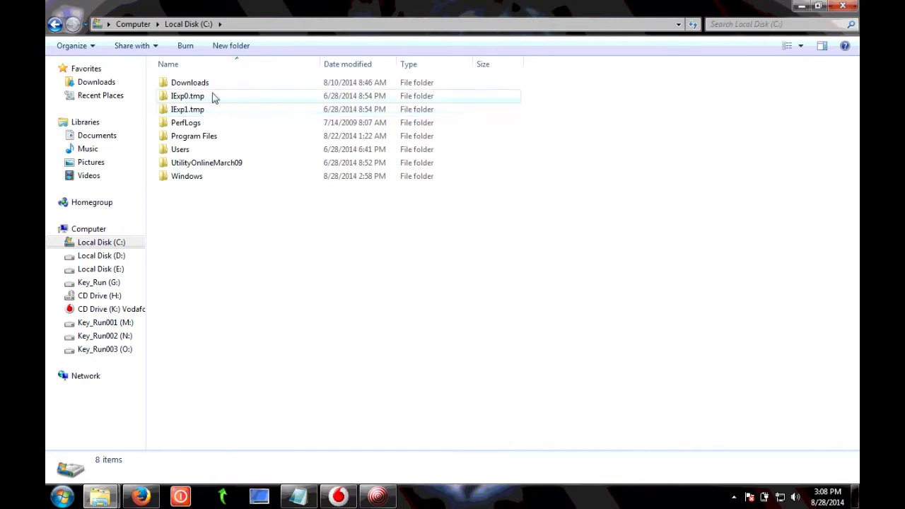
double_click(203, 181)
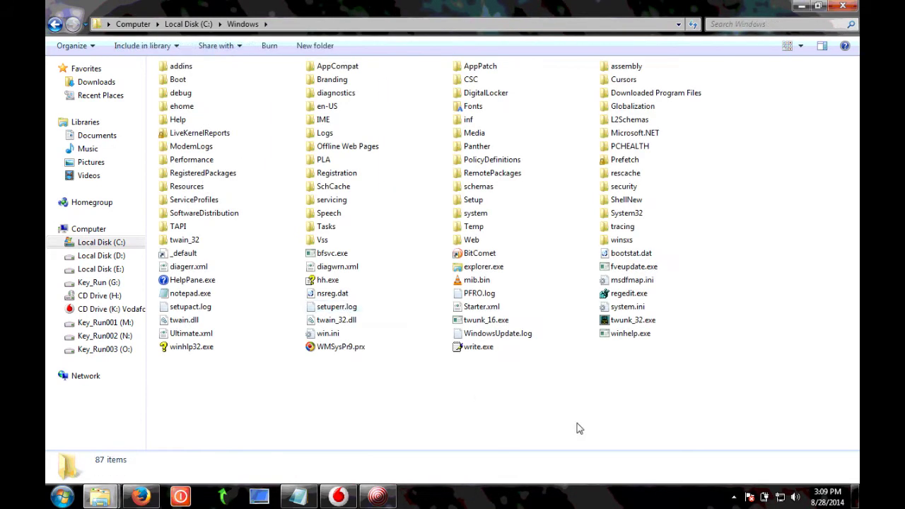
key("ctrl+v")
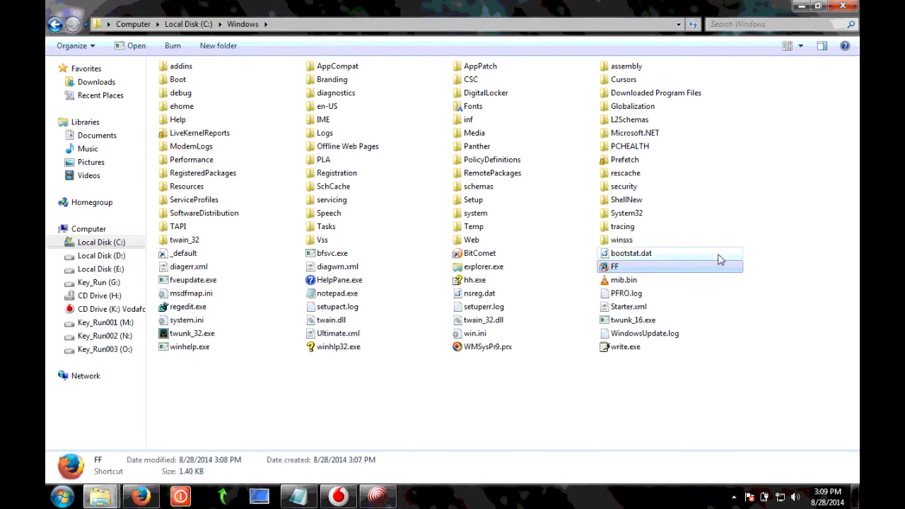
left_click(846, 8)
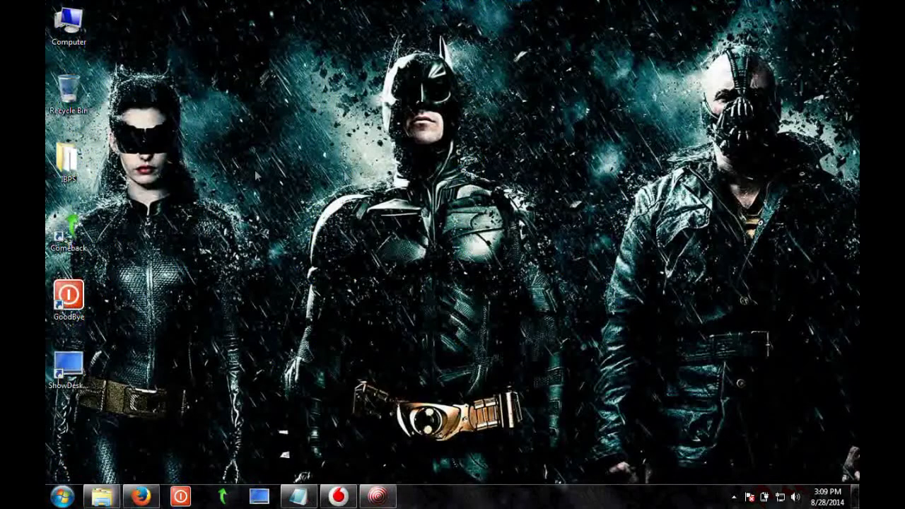
Step: Deselect the desktop icons and open the Start menu
left_click_drag(220, 146, 467, 377)
left_click(52, 495)
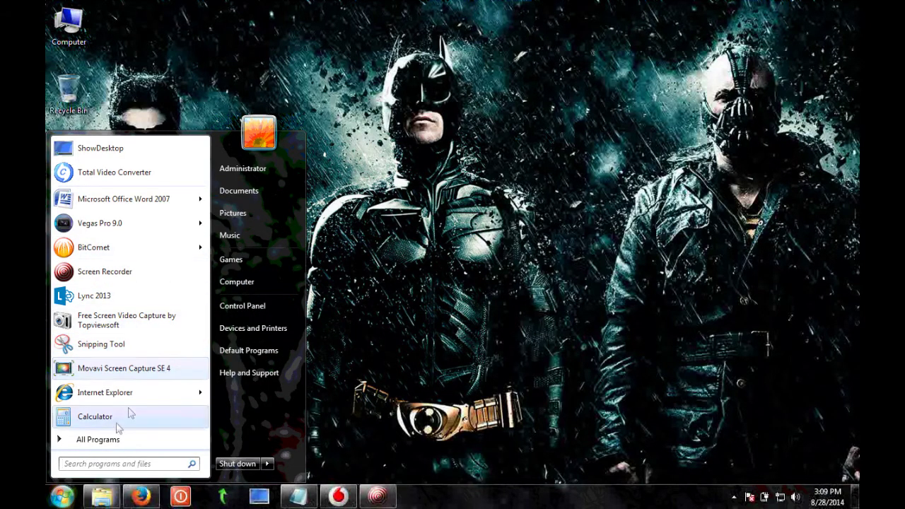
Step: Launch Firefox by entering 'FF' in the Run dialog
left_click(463, 303)
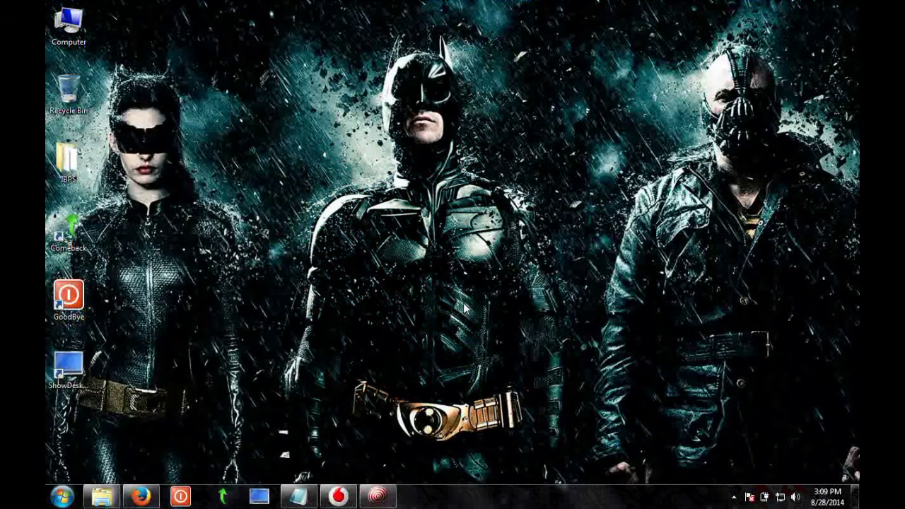
key("super+r")
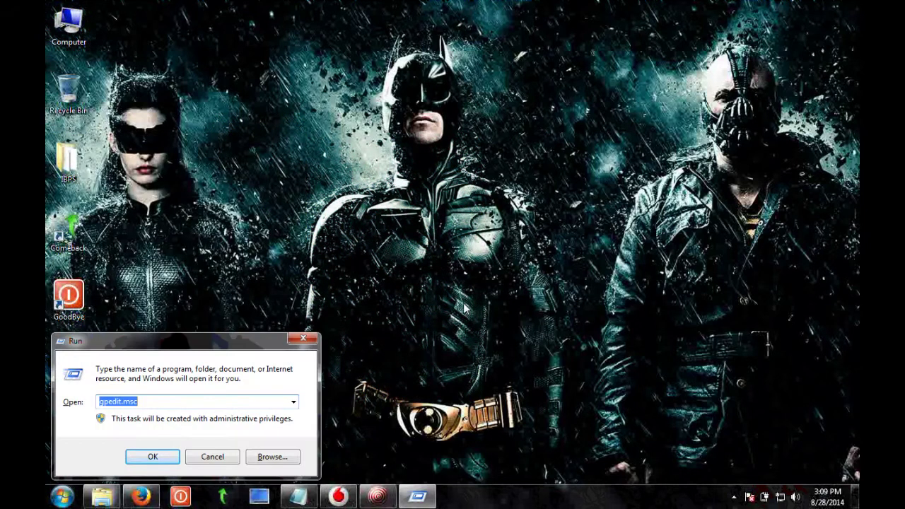
type("FF")
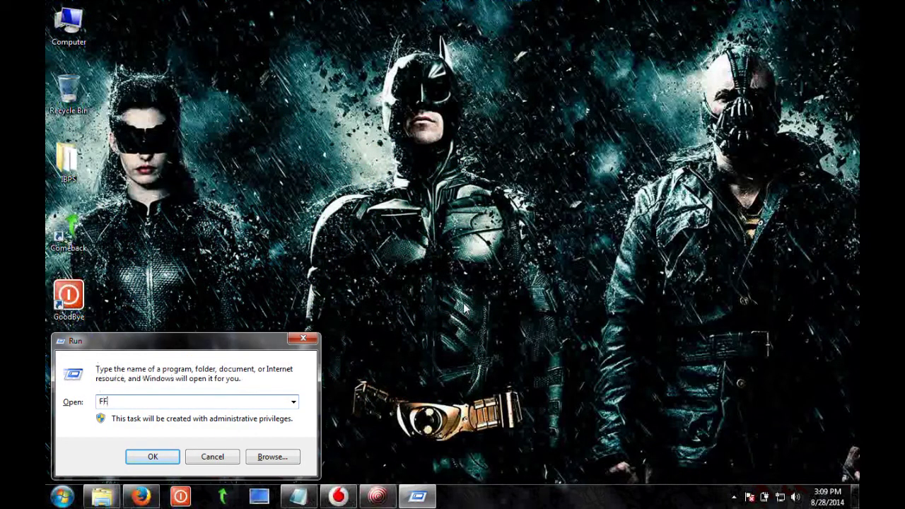
key("Return")
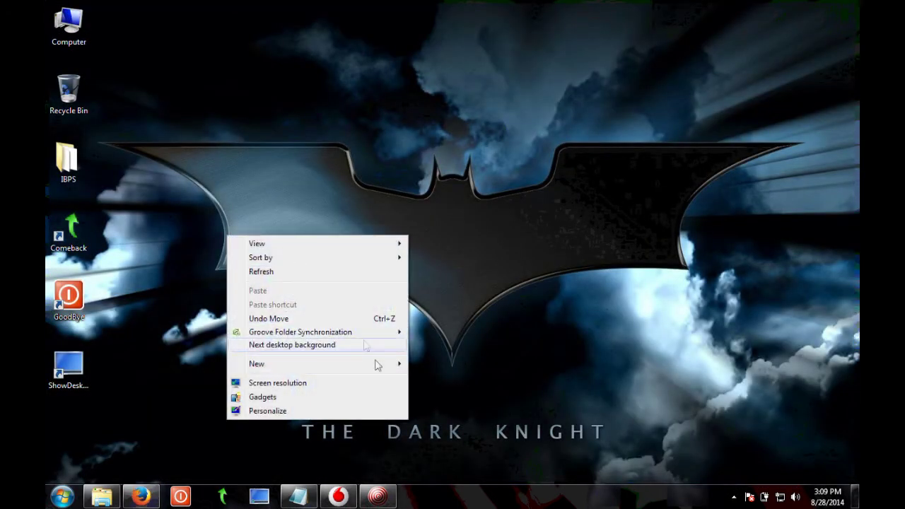
mouse_move(257, 364)
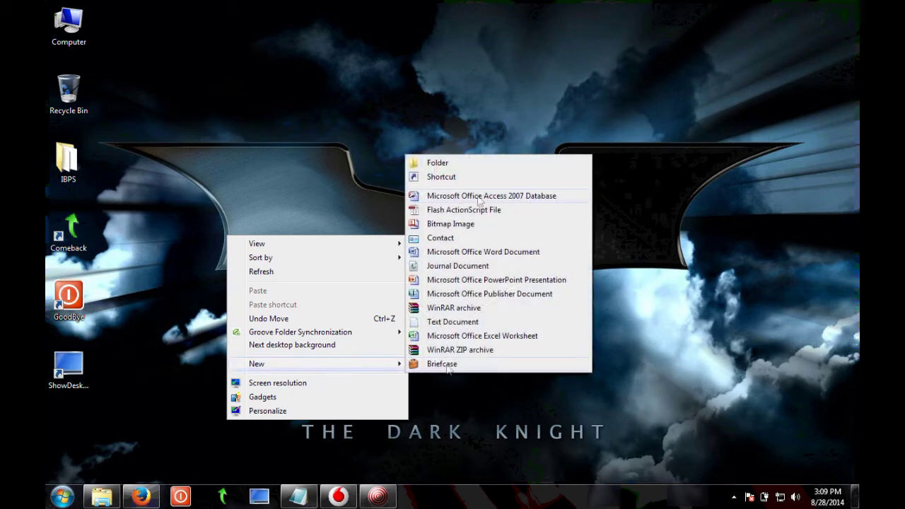
Step: Start a new desktop shortcut and browse into Local Disk (C:)
left_click(468, 177)
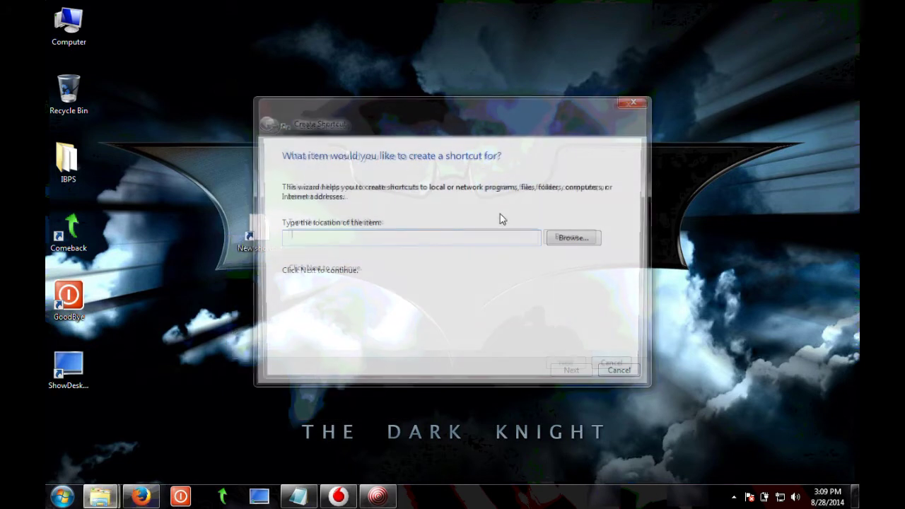
left_click_drag(421, 110, 476, 78)
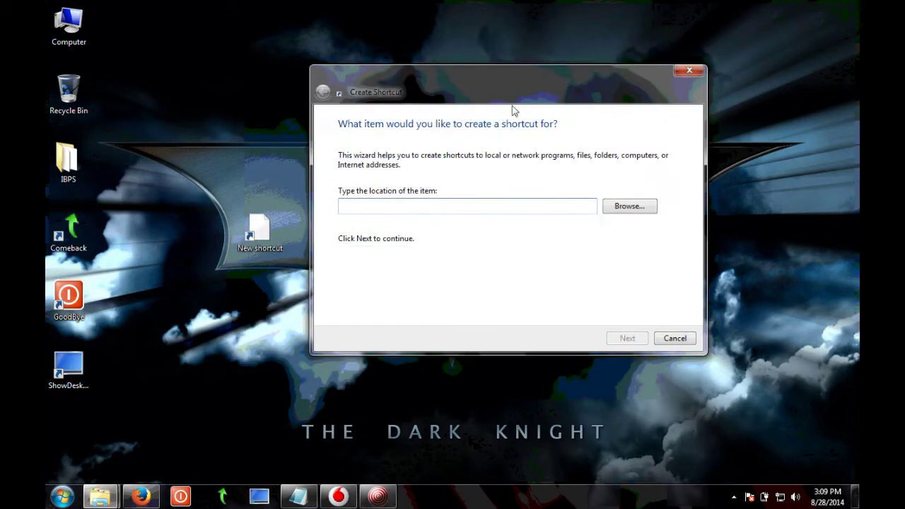
left_click(629, 210)
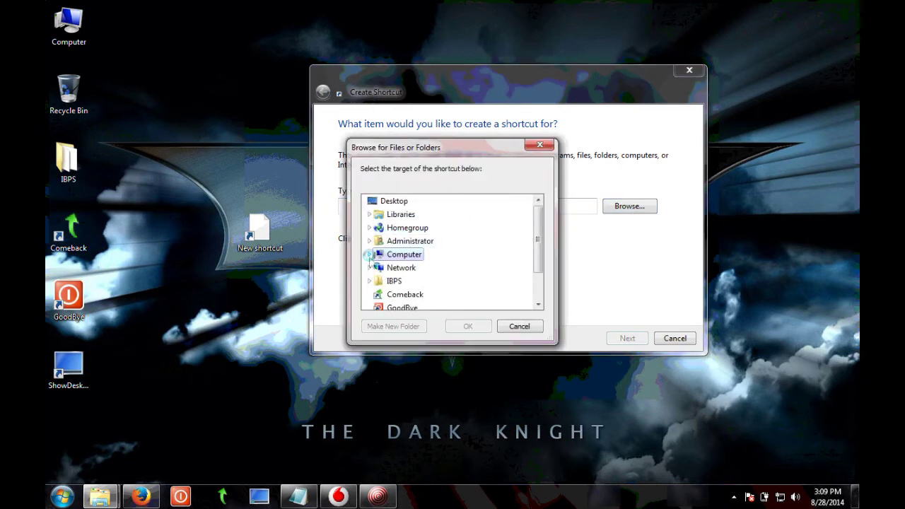
left_click(369, 254)
double_click(417, 267)
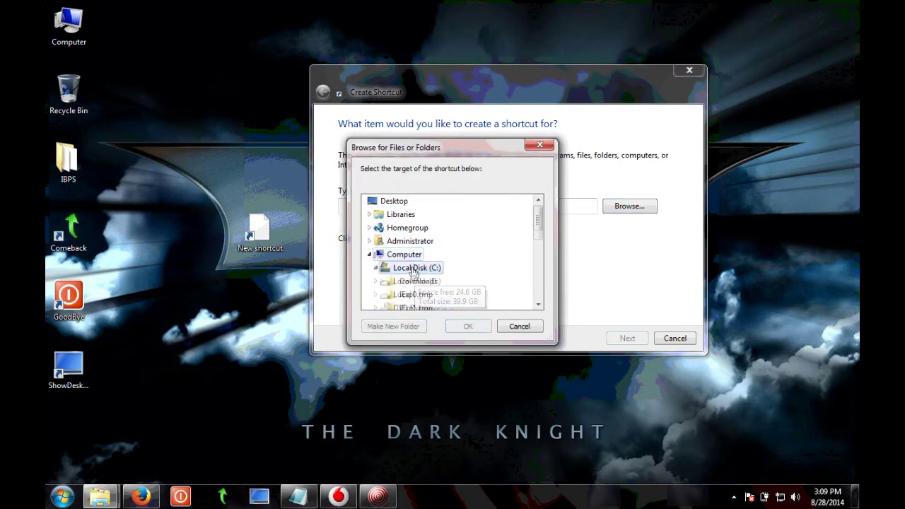
Step: Set the shortcut target to Program Files\Windows Media Player\wmplayer.exe and continue
left_click(539, 242)
mouse_move(540, 243)
left_mouse_down()
mouse_move(540, 251)
mouse_move(538, 212)
mouse_move(540, 240)
left_mouse_up()
left_click(424, 201)
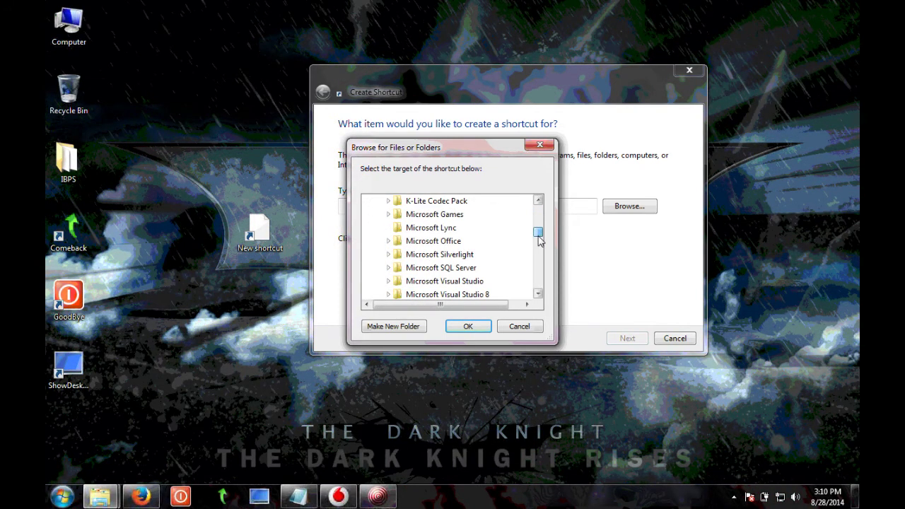
left_click_drag(540, 241, 539, 261)
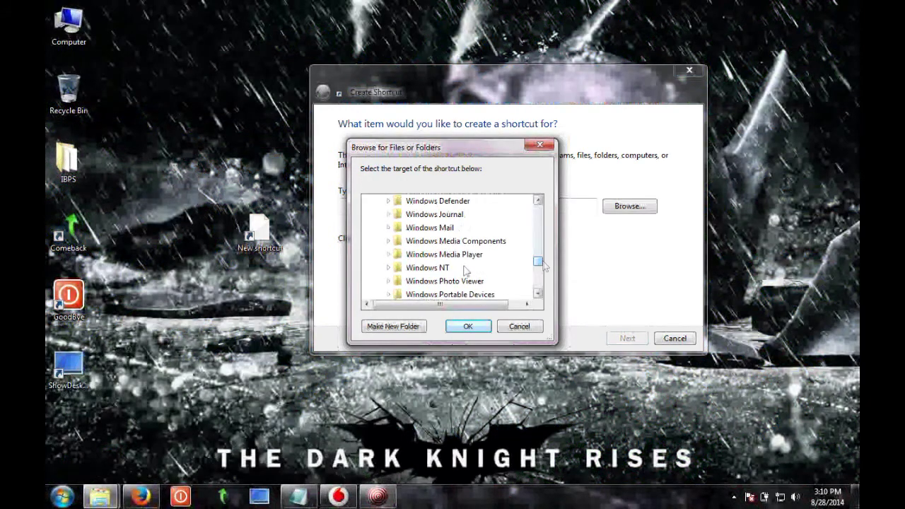
double_click(444, 254)
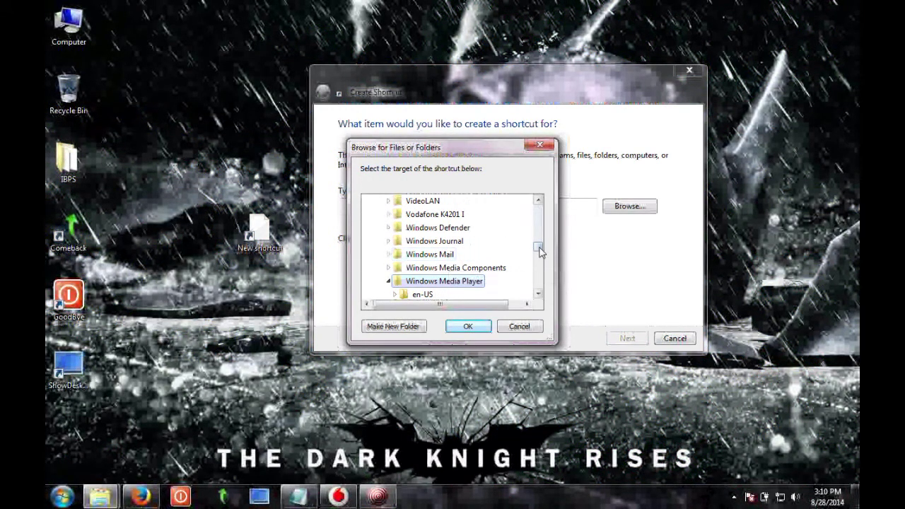
left_click_drag(539, 249, 539, 261)
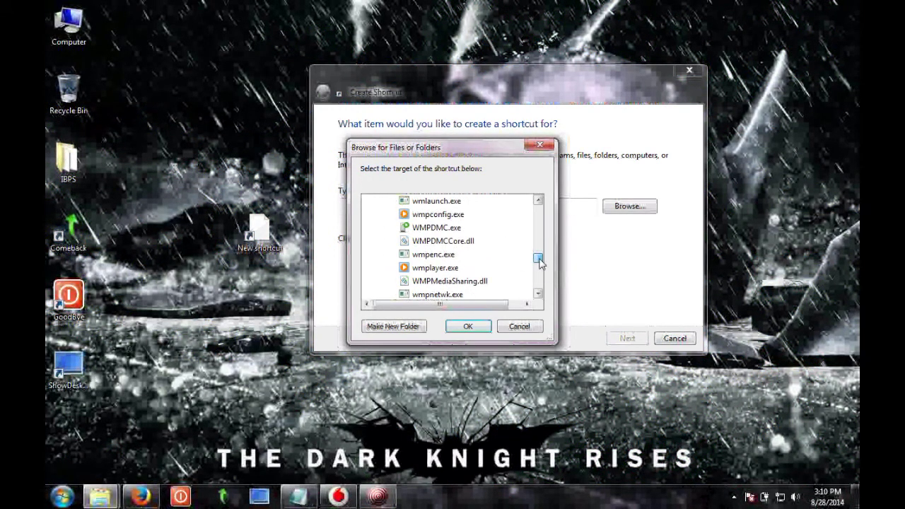
left_click(420, 270)
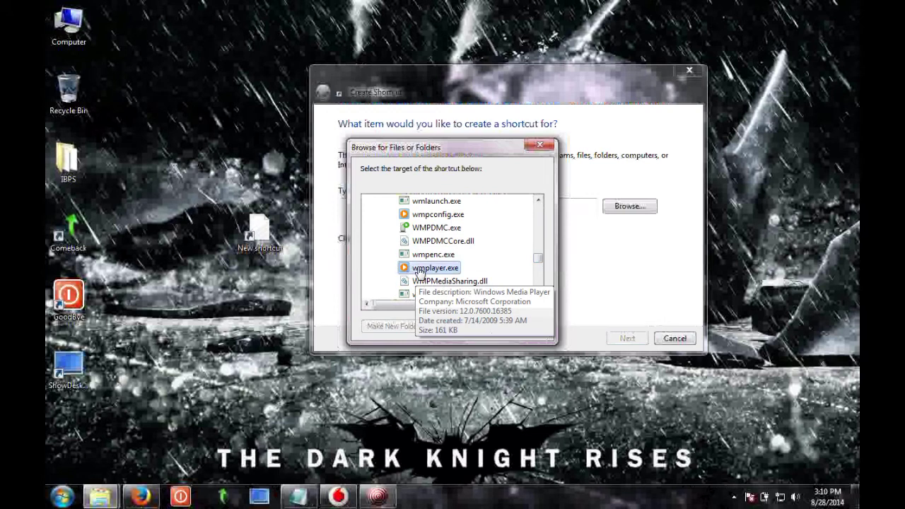
left_click(464, 326)
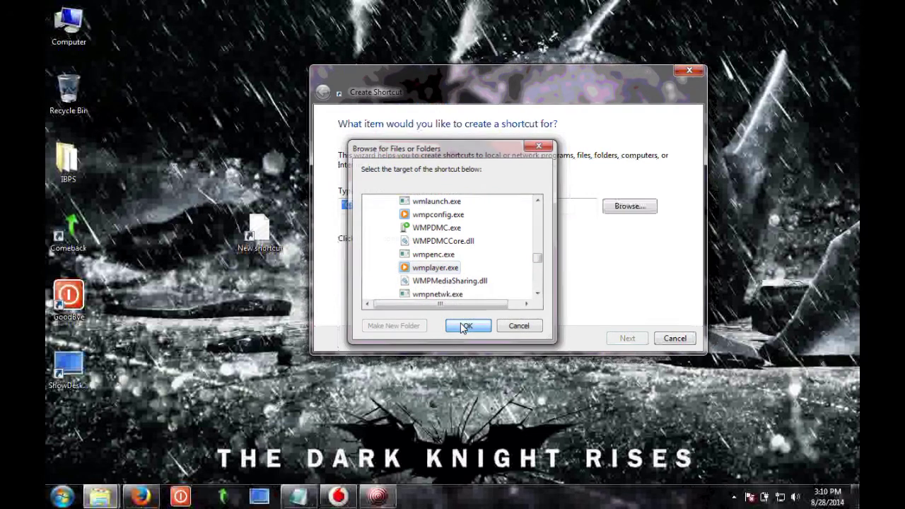
left_click(628, 338)
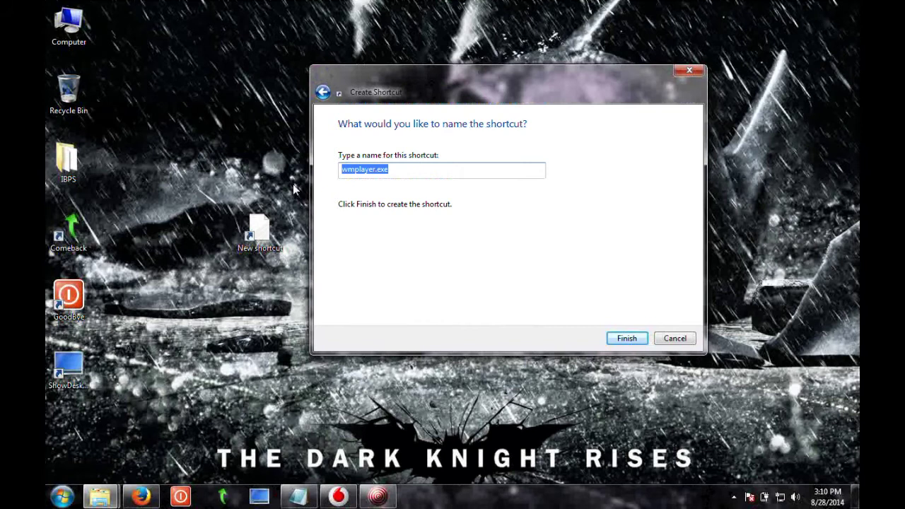
Step: Name the Windows Media Player shortcut 'WMP' and finish the wizard
type("wm")
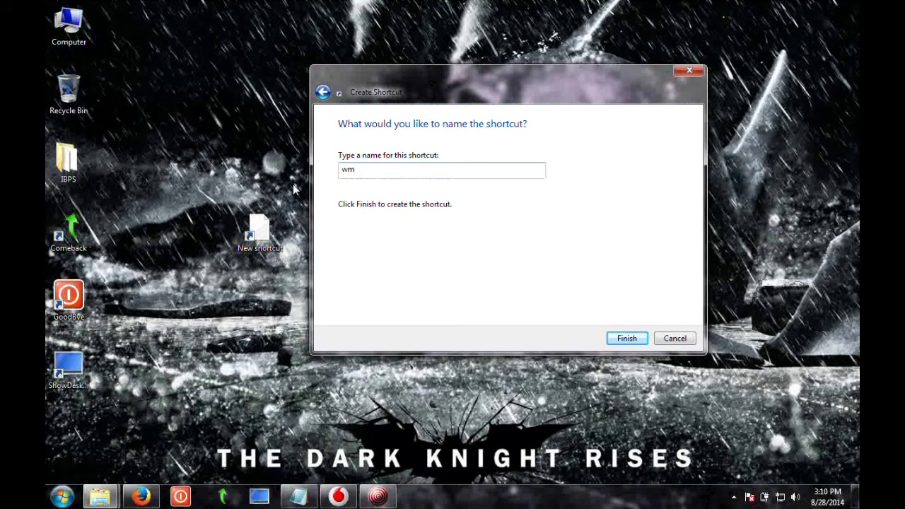
key("BackSpace")
key("BackSpace")
type("W")
left_click(626, 339)
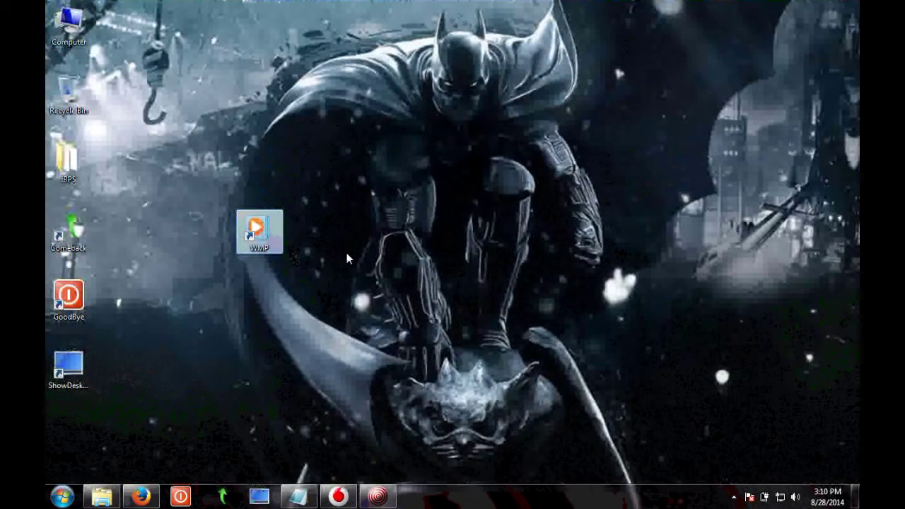
double_click(69, 25)
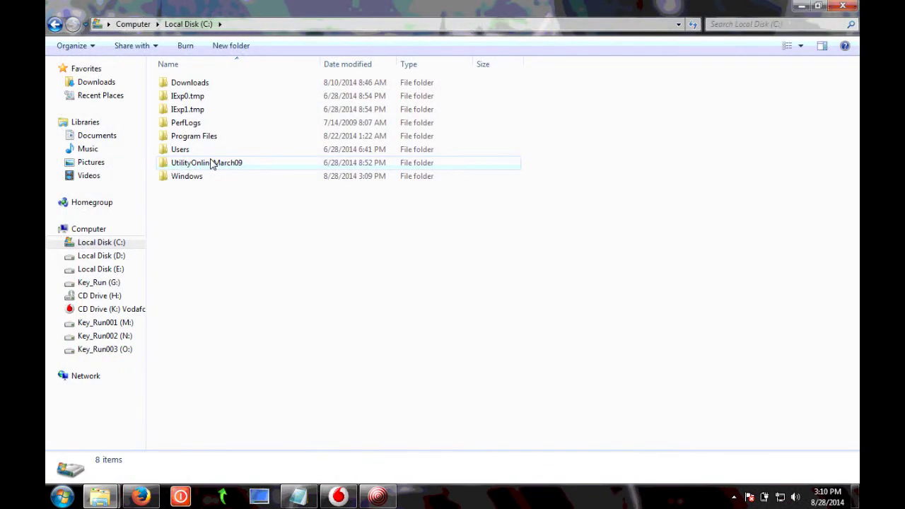
double_click(205, 176)
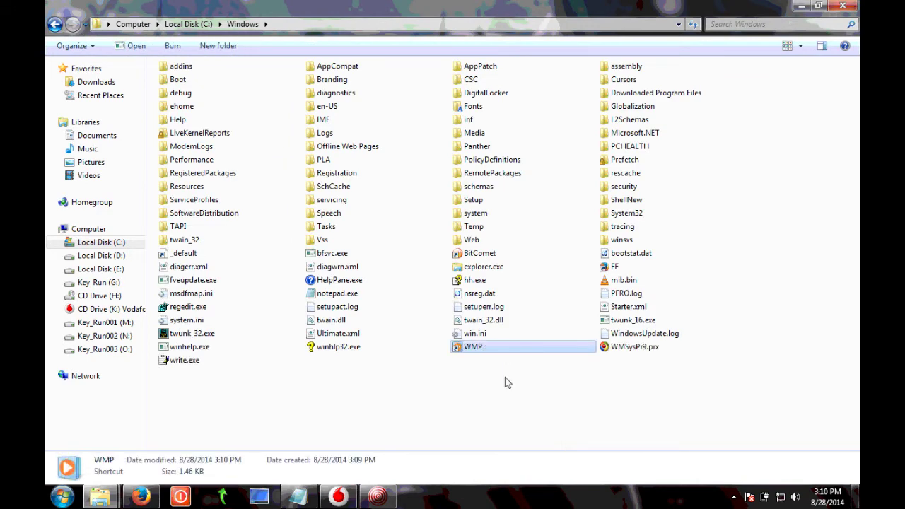
left_click(842, 5)
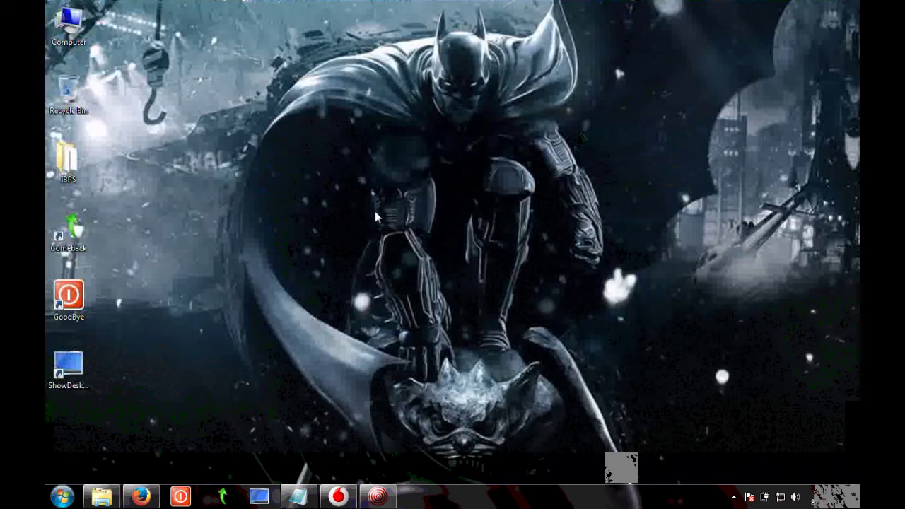
key("super+r")
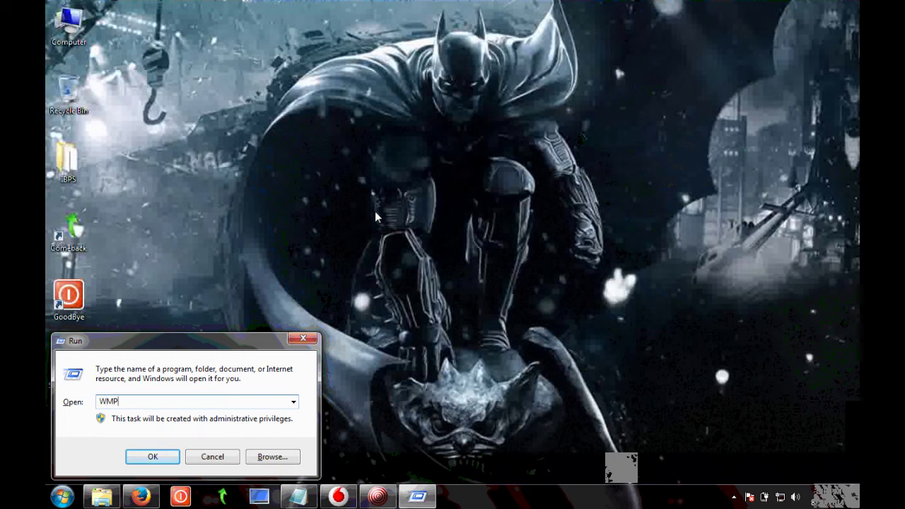
key("Return")
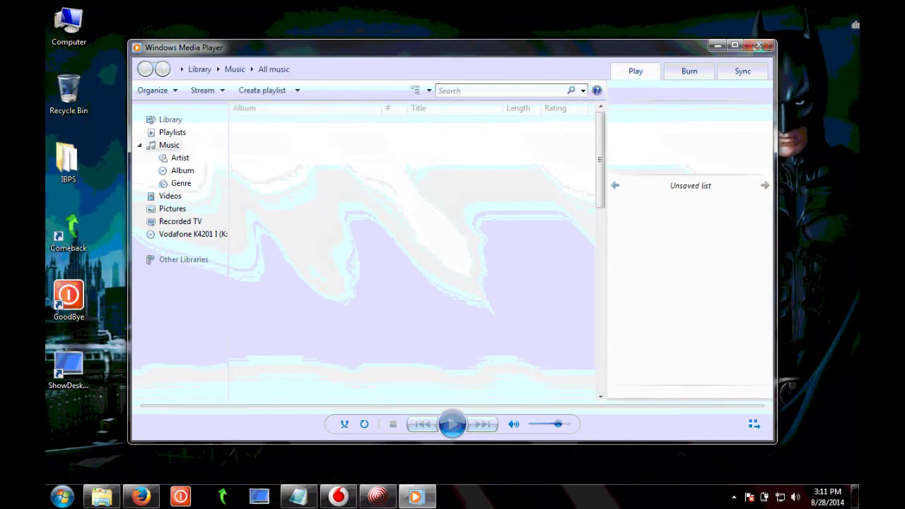
left_click(759, 47)
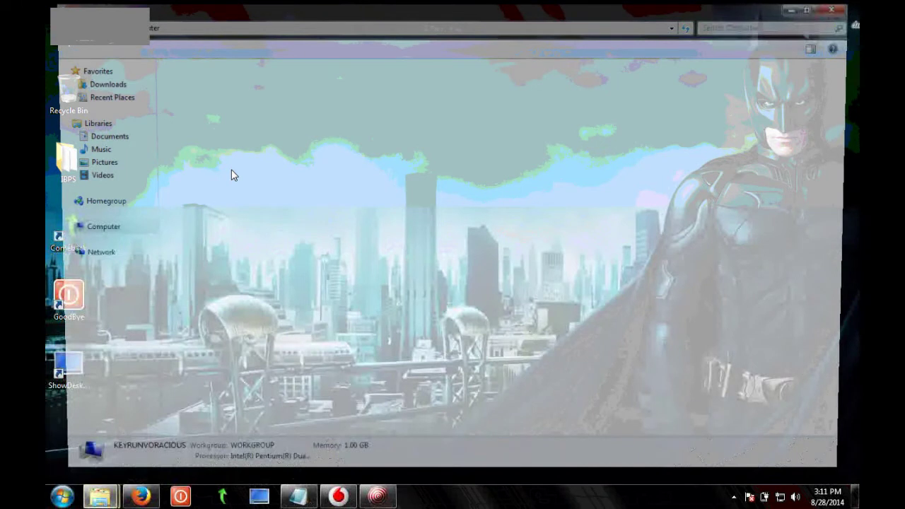
double_click(208, 95)
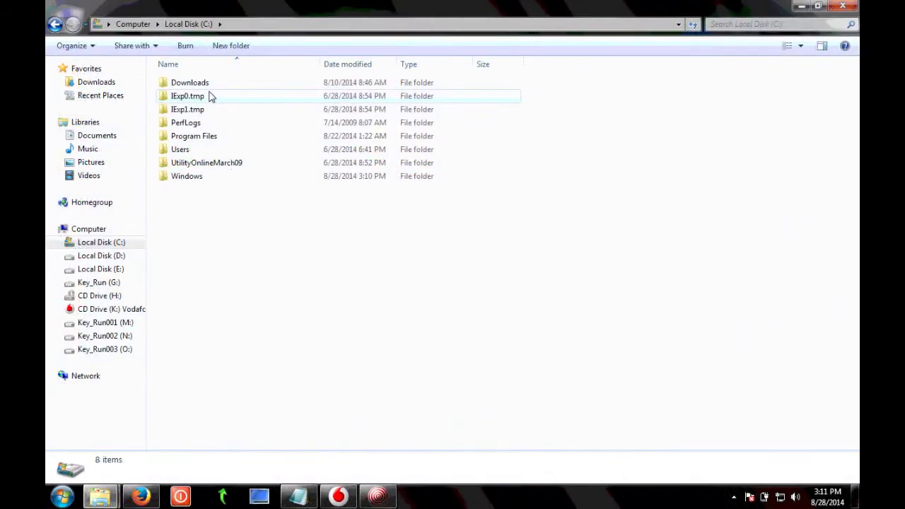
double_click(186, 176)
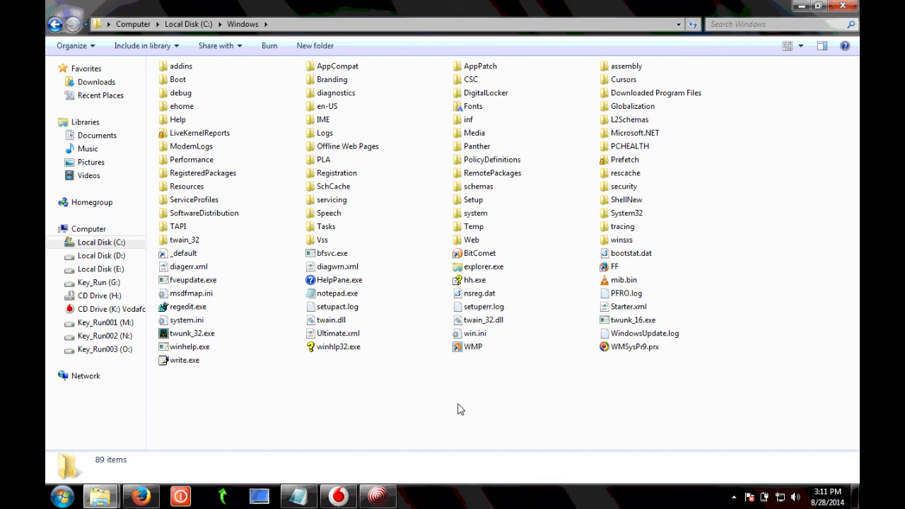
left_click(347, 297)
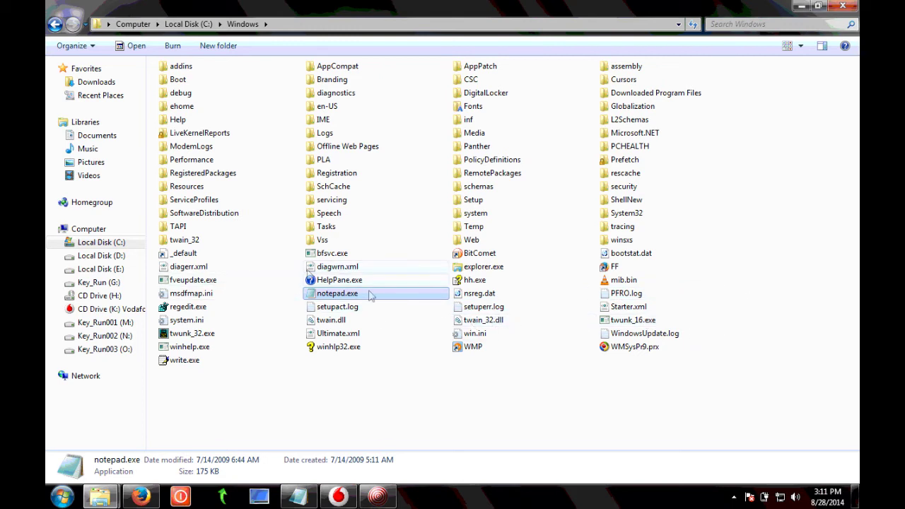
key("r")
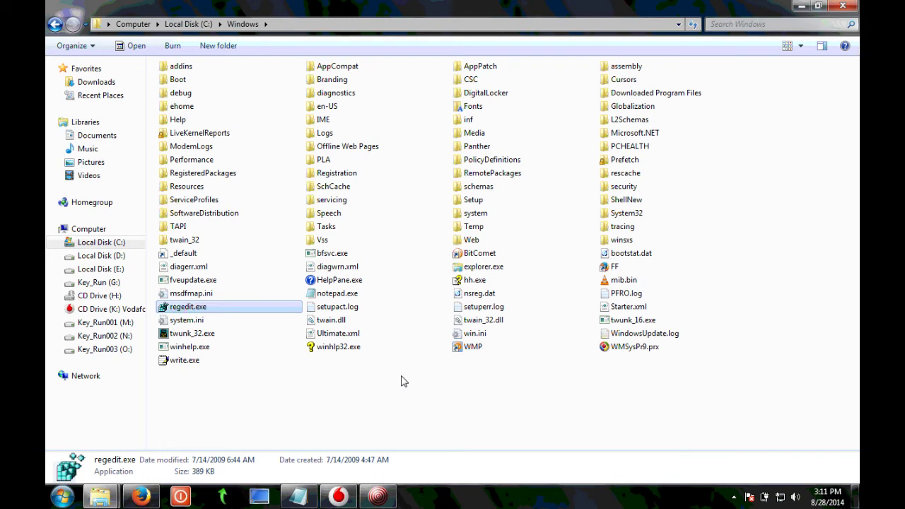
key("alt+space")
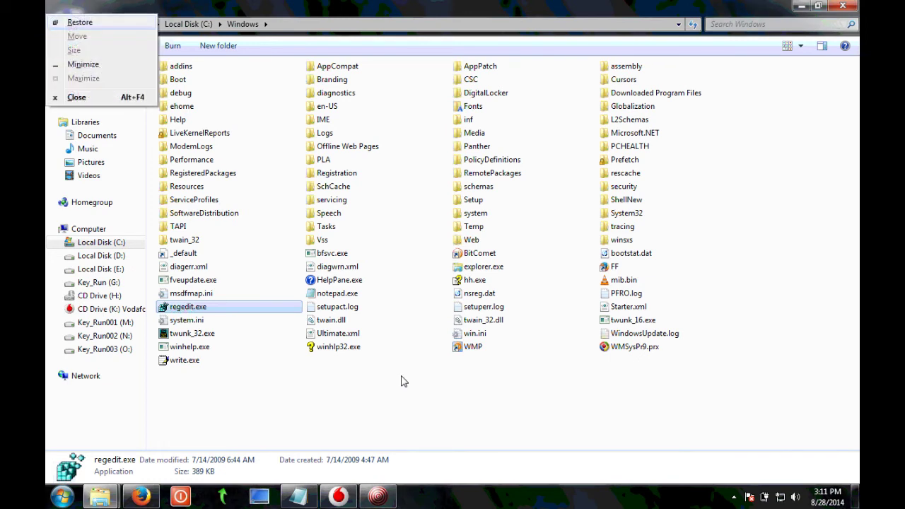
key("c")
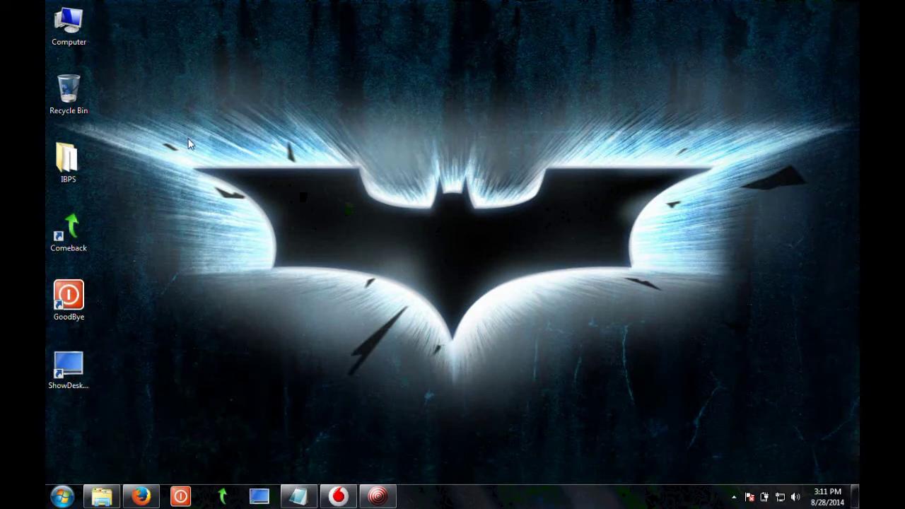
double_click(69, 25)
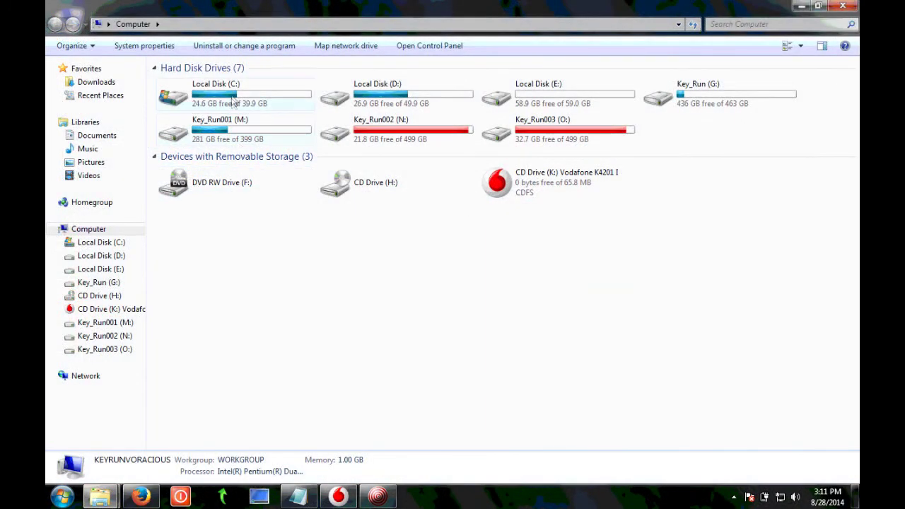
double_click(235, 99)
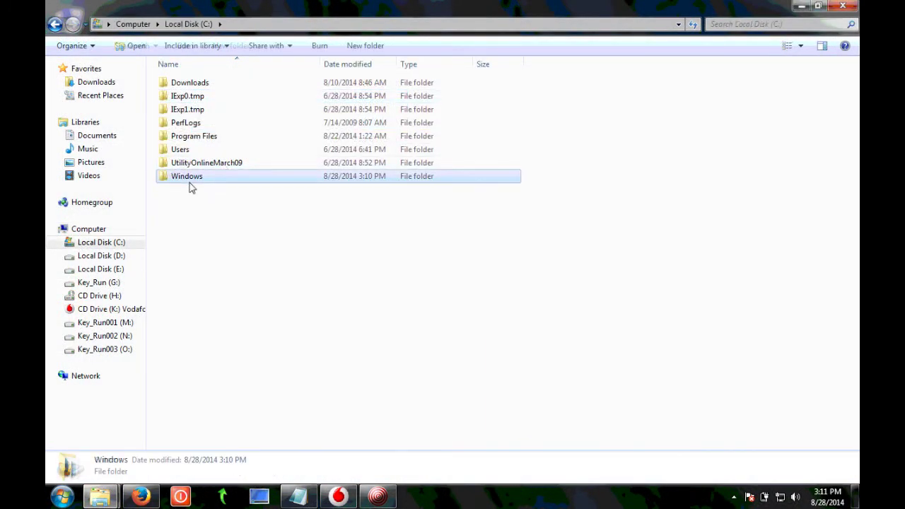
double_click(188, 177)
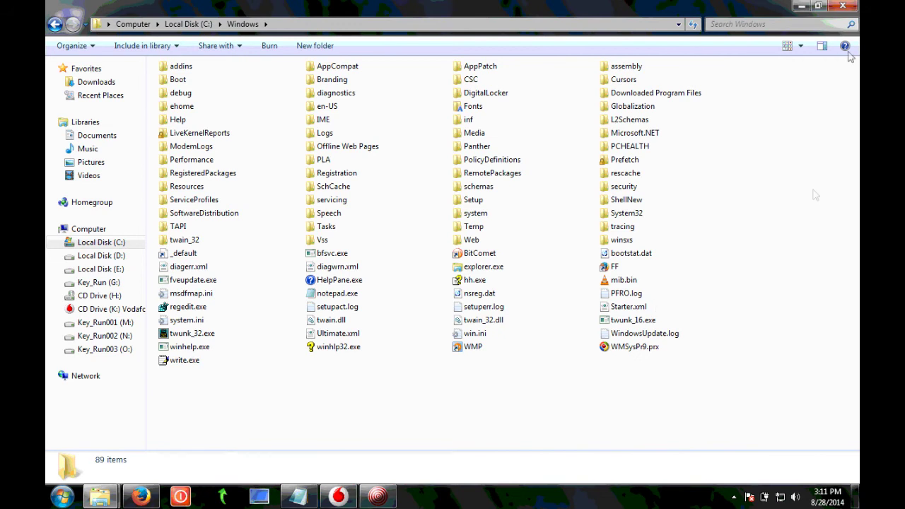
left_click(844, 7)
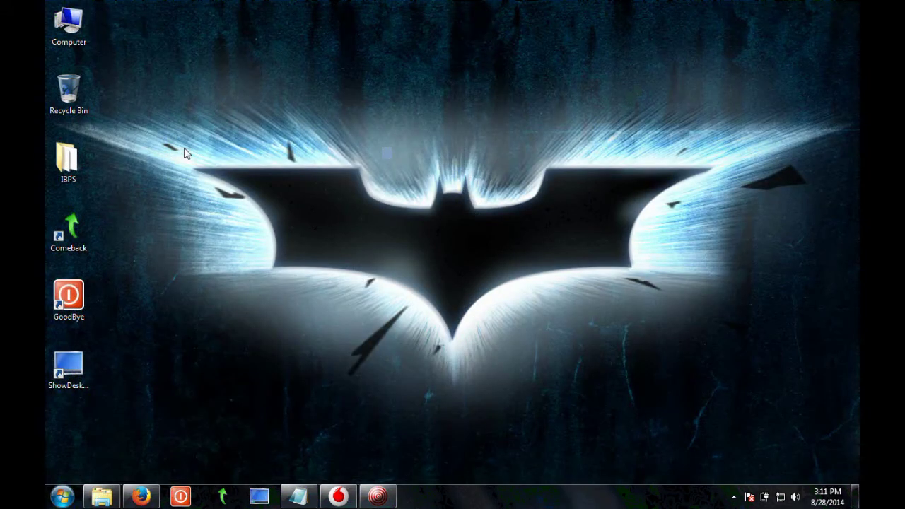
mouse_move(183, 150)
left_mouse_down()
mouse_move(736, 362)
mouse_move(730, 347)
left_mouse_up()
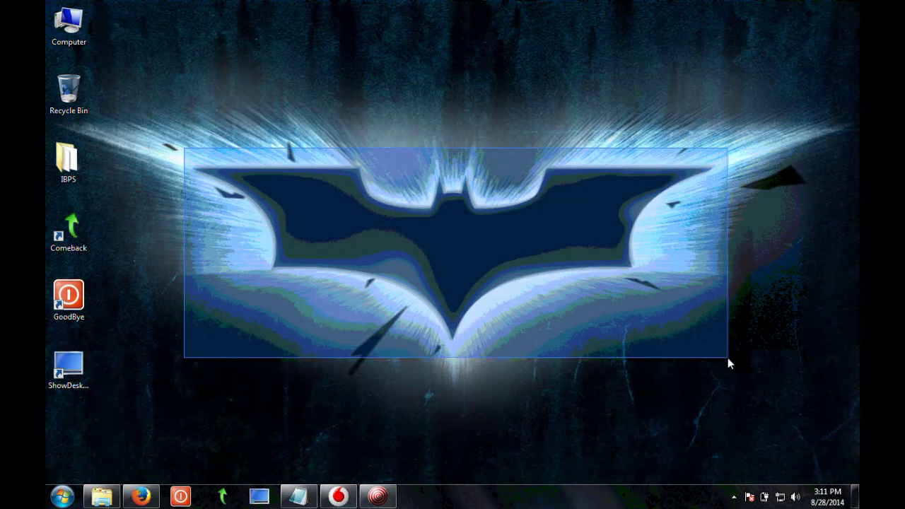